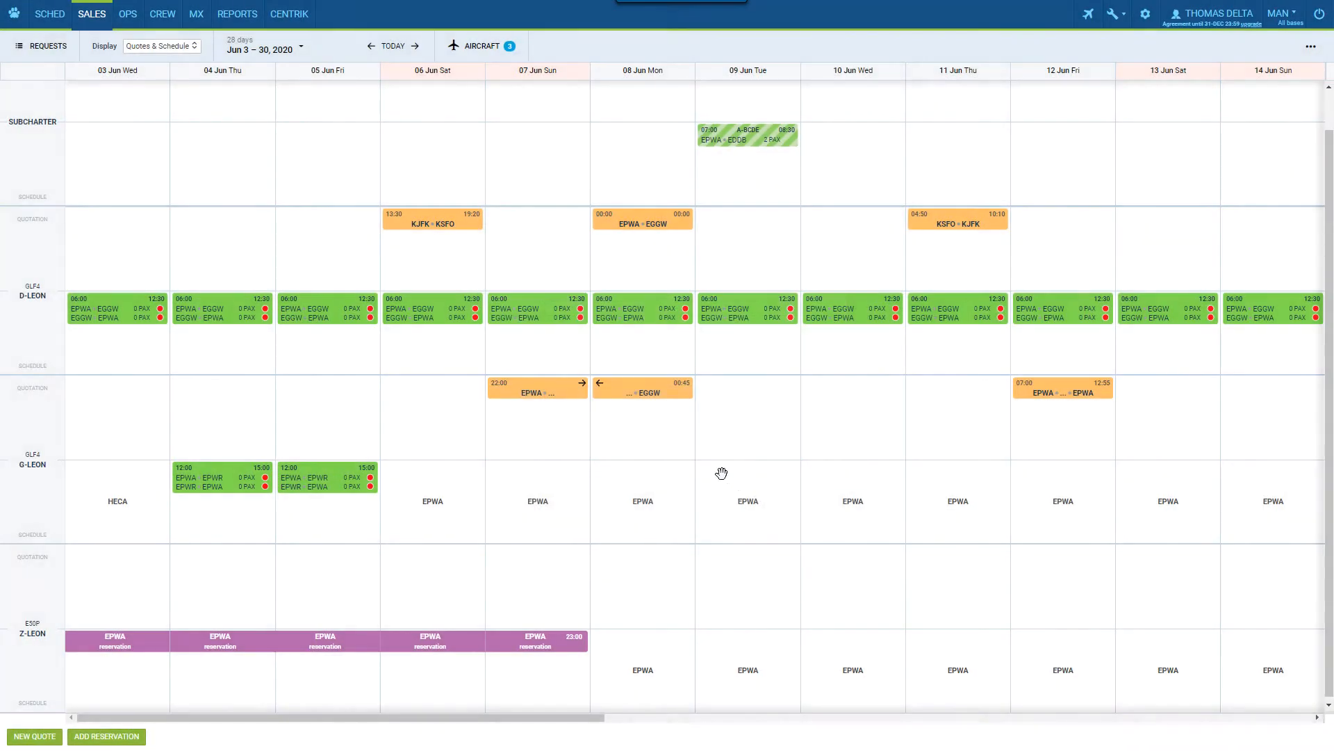
- Replace the TBA timing on the 8 June EPWA–EGGW D-LEON quote with departure 08:00 and arrival 10:40, and save it
left_click(537, 393)
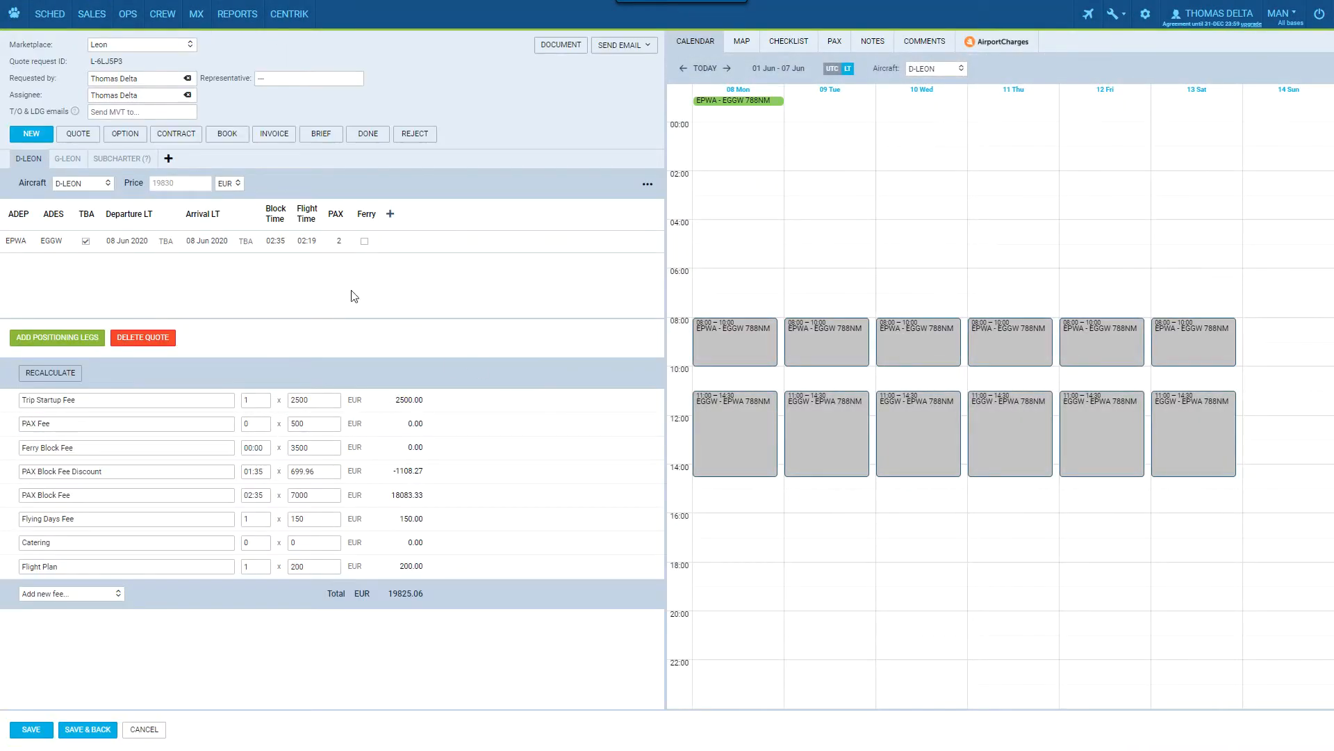
left_click(87, 242)
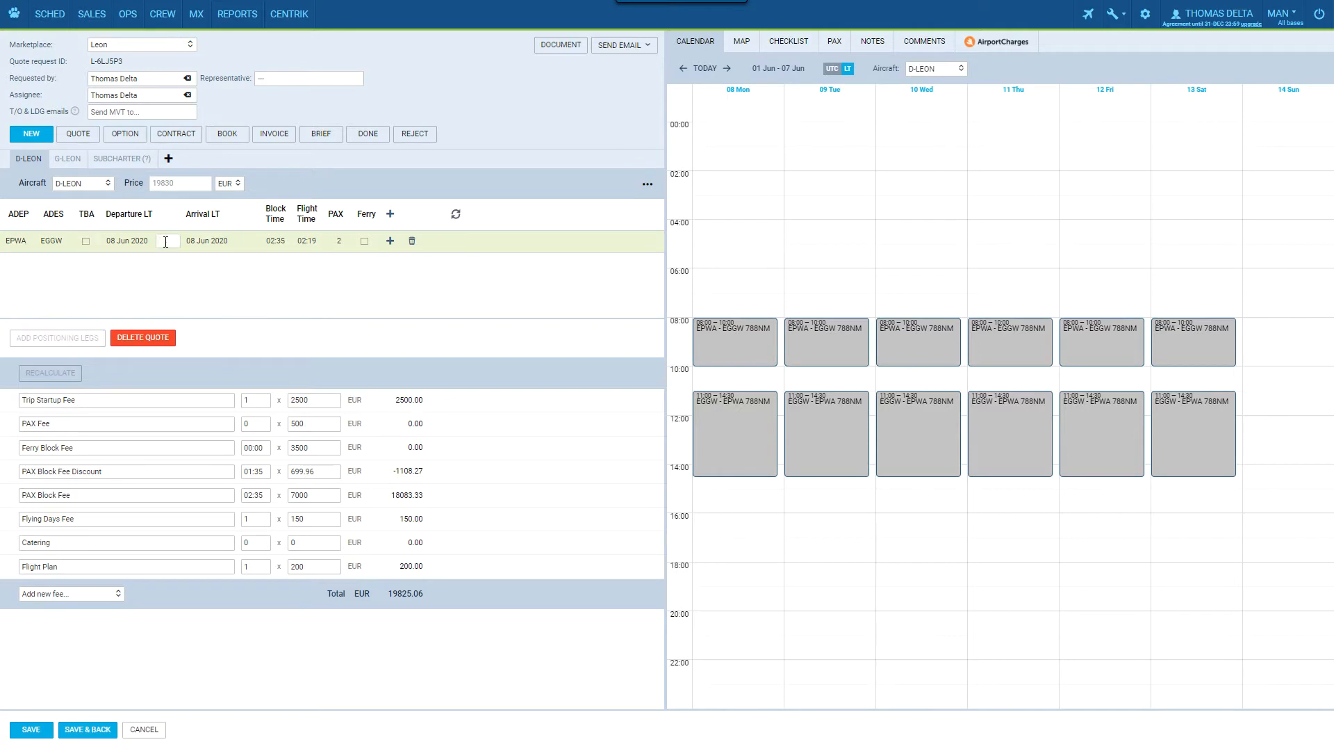
key("Tab")
type("10:404")
key("Tab")
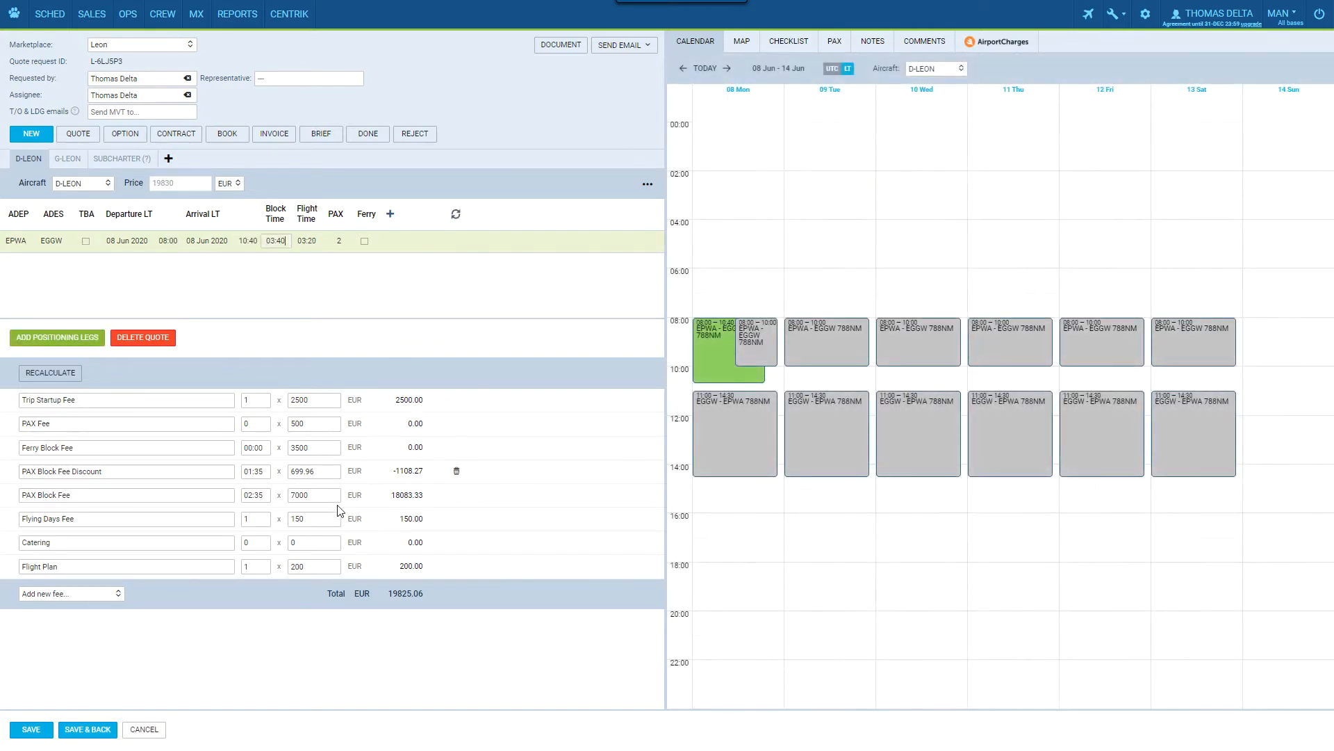
left_click(81, 732)
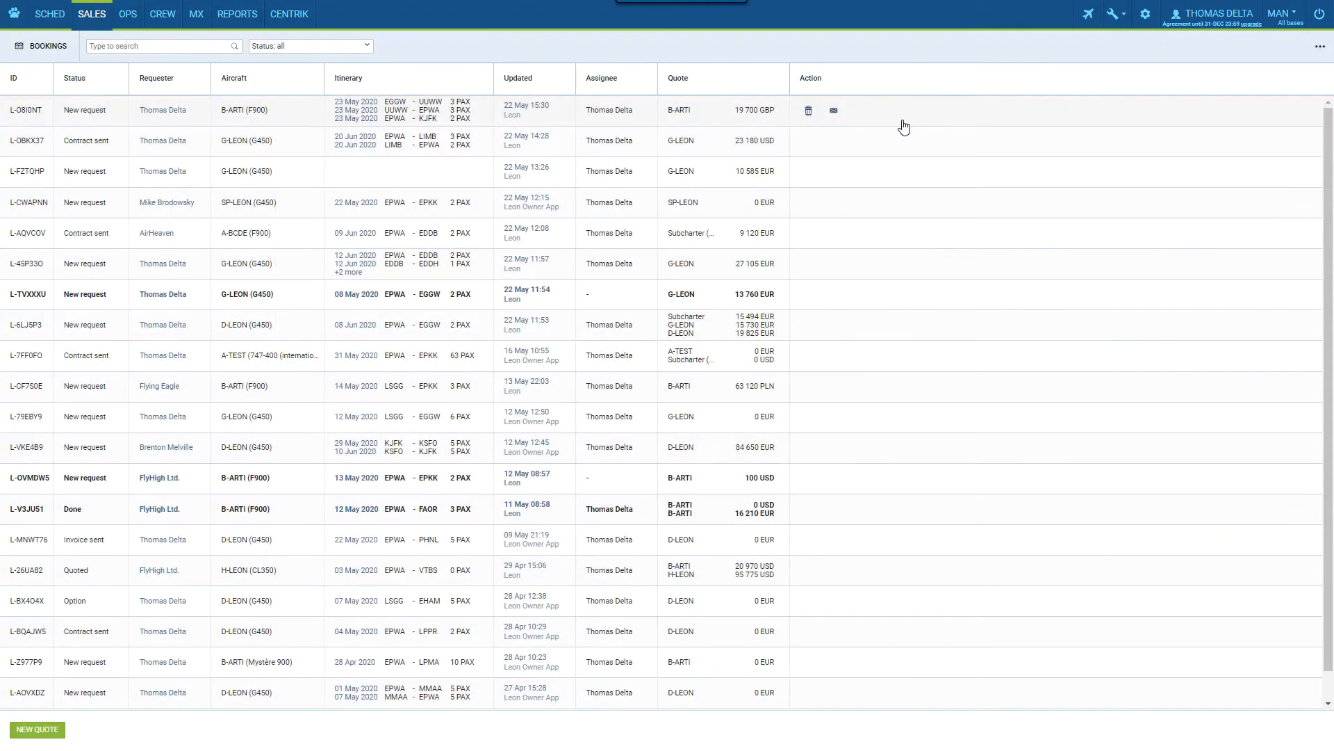
- Open the 23 May B-ARTI quote request and check the feasibility information for its EGGW–UUWW leg
left_click(903, 123)
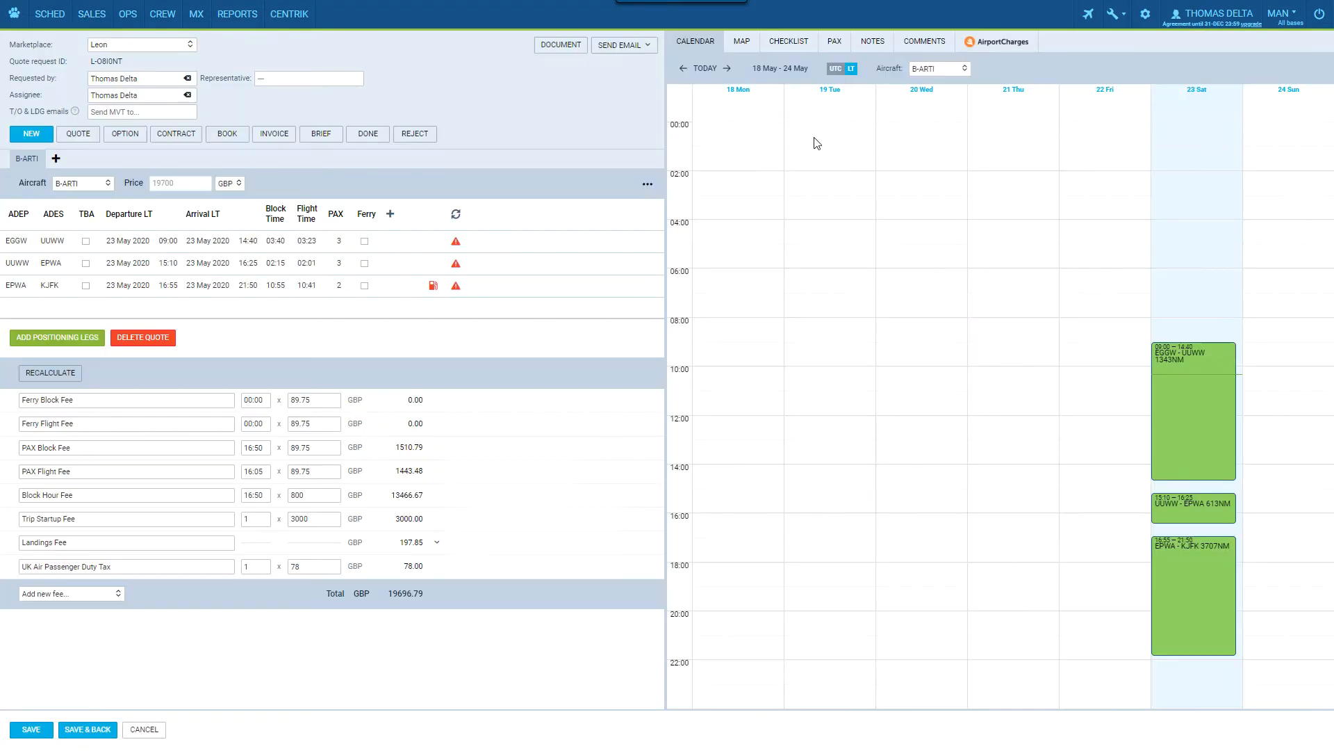
left_click(455, 241)
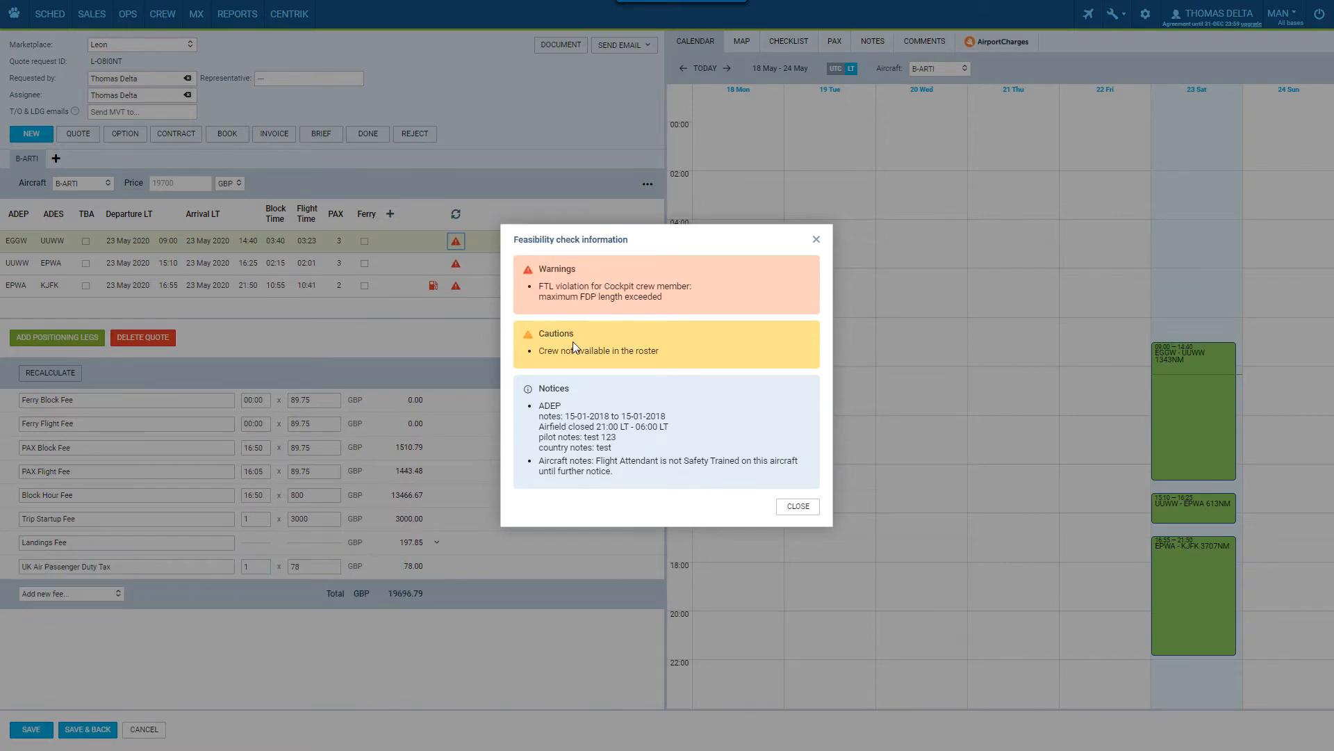
left_click(796, 508)
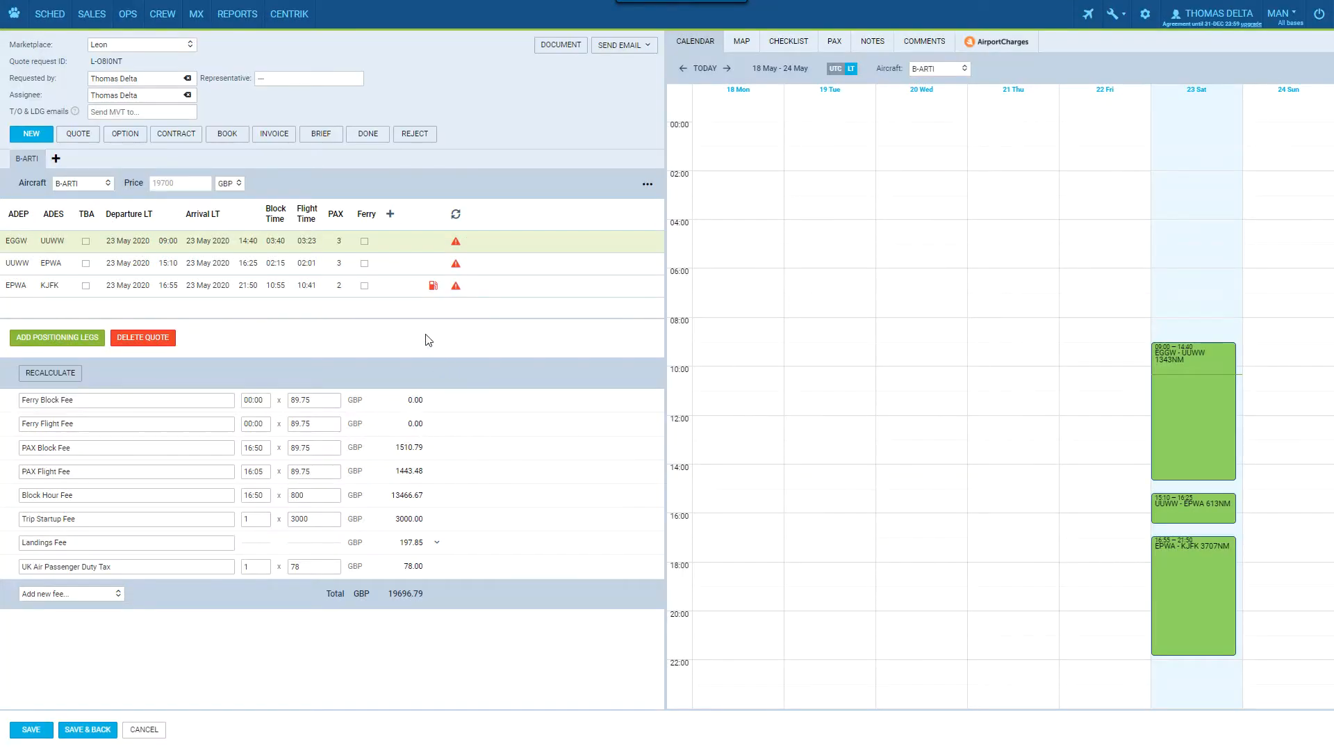
- Open the performance settings of aircraft B-ARTI in the fleet configuration to check its maximum range
mouse_move(432, 289)
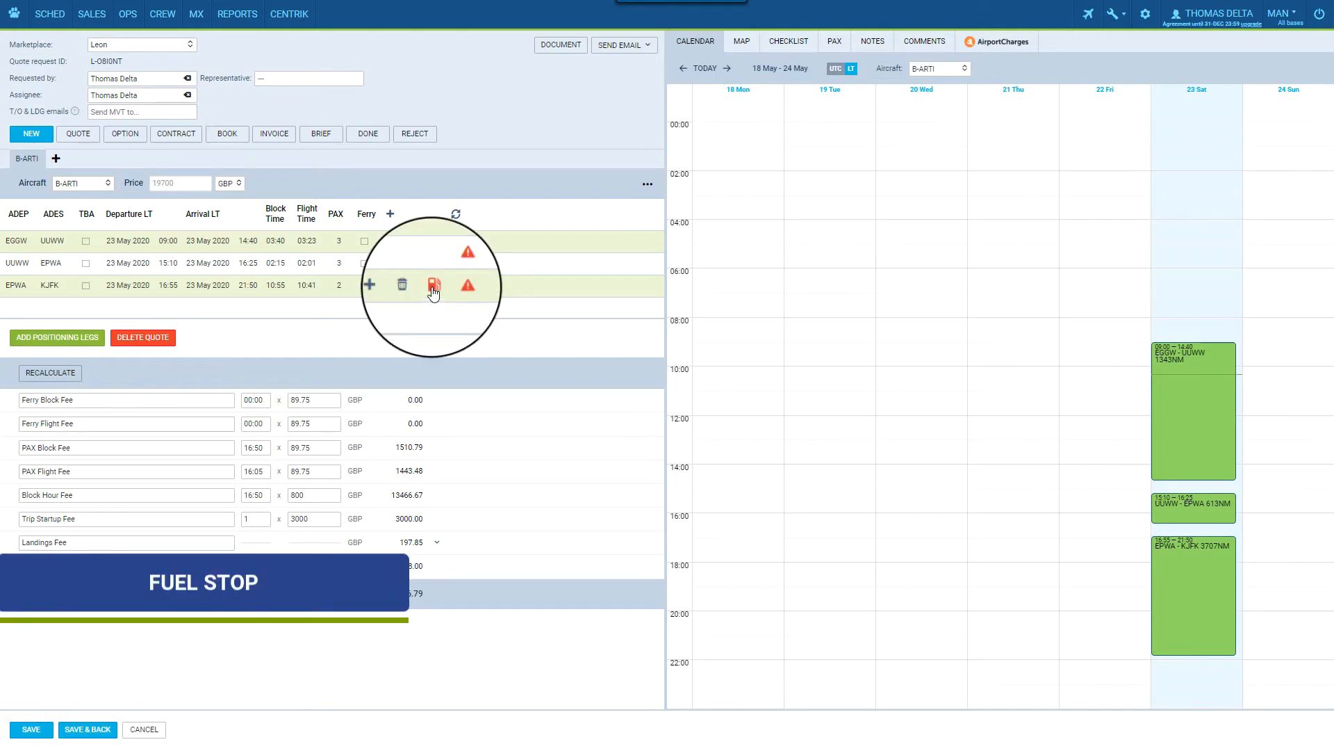
left_click(1145, 23)
left_click(59, 214)
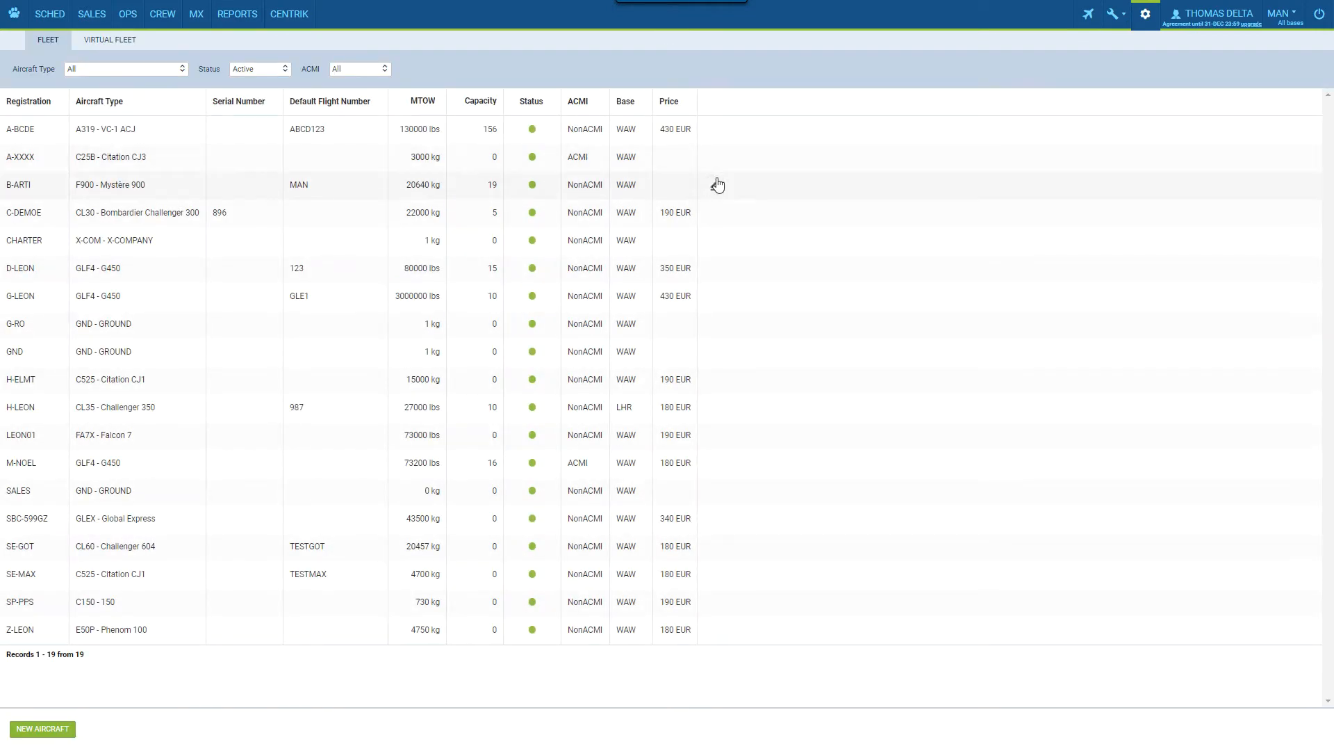
left_click(716, 185)
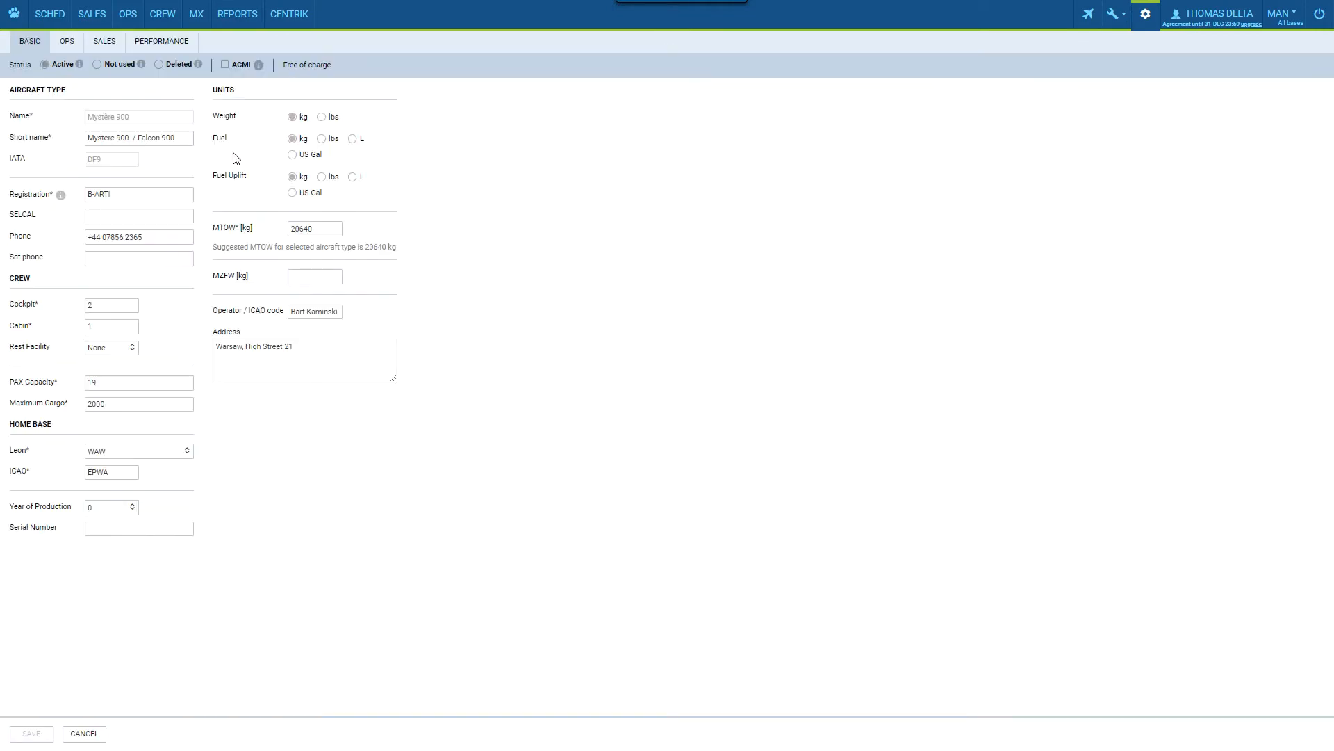
left_click(167, 48)
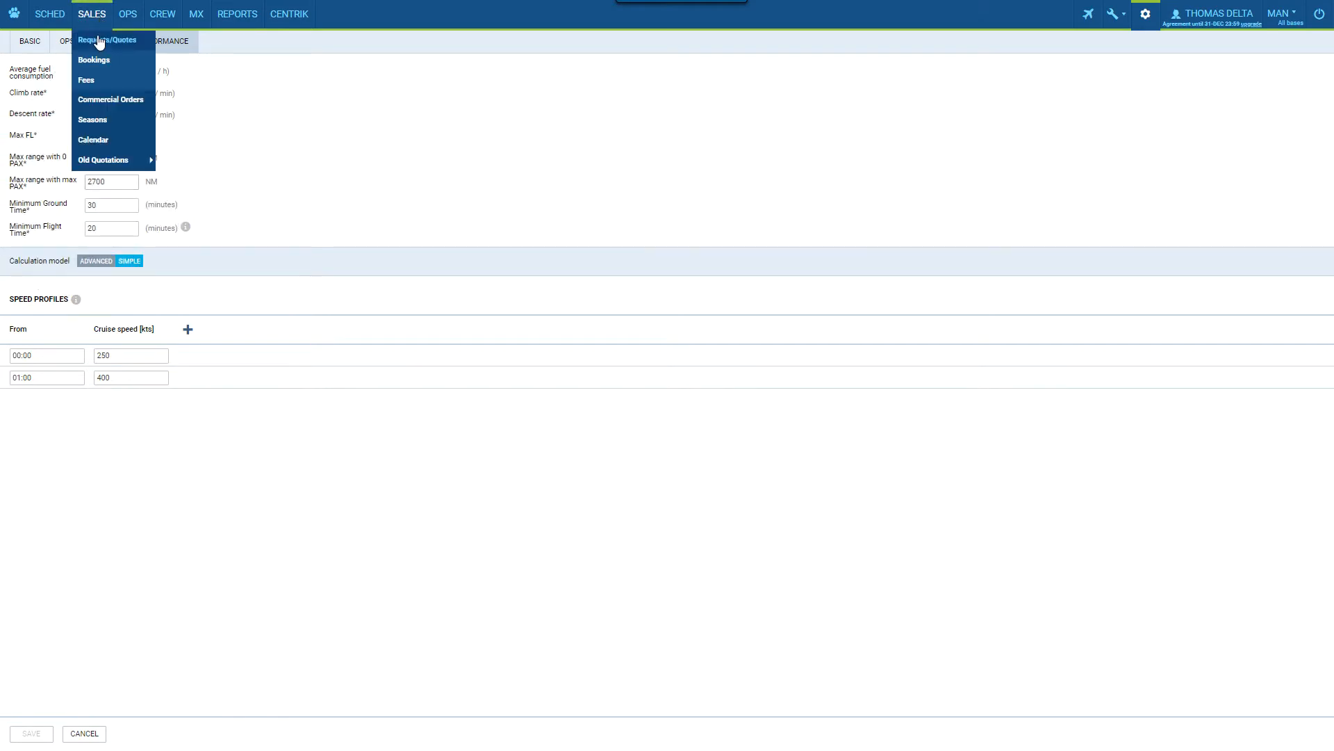
- Return to the 23 May B-ARTI quote and insert a fuel stop at CYJT on the EPWA–KJFK leg
left_click(99, 41)
left_click(892, 117)
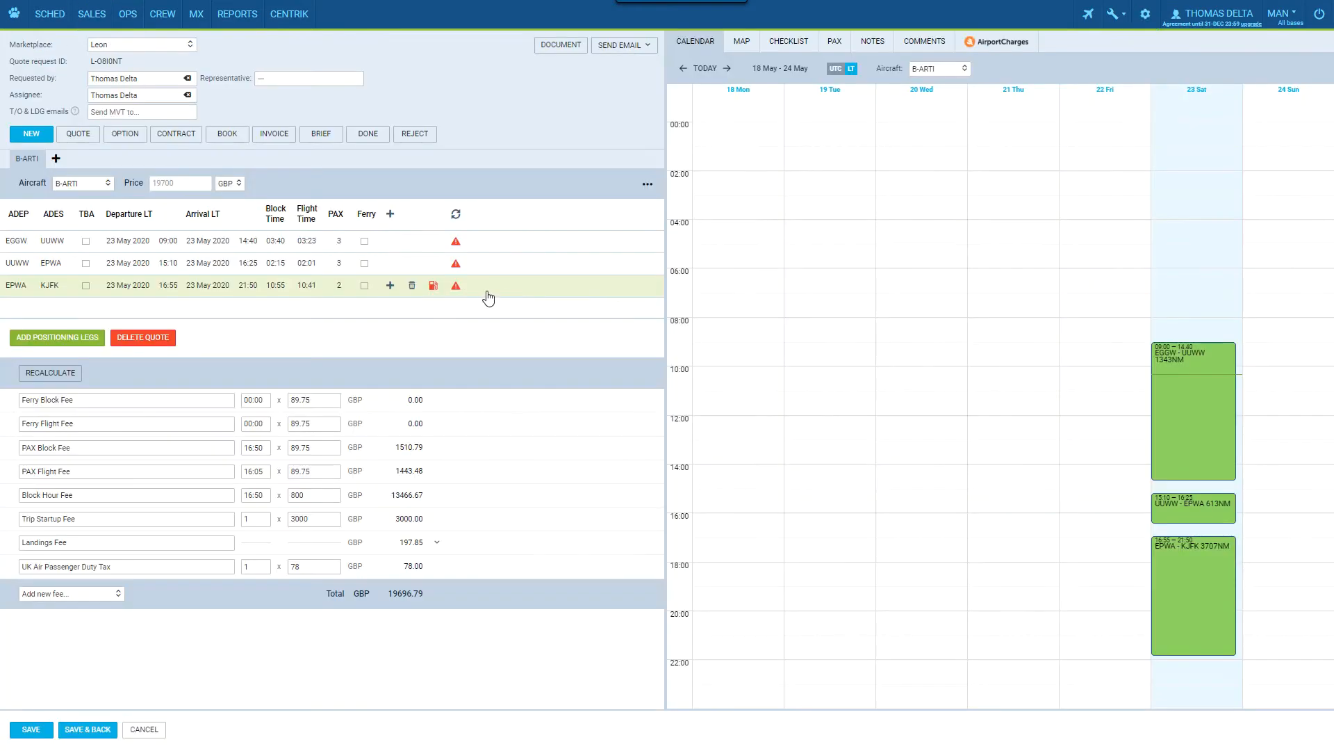
left_click(433, 291)
type("CYJT")
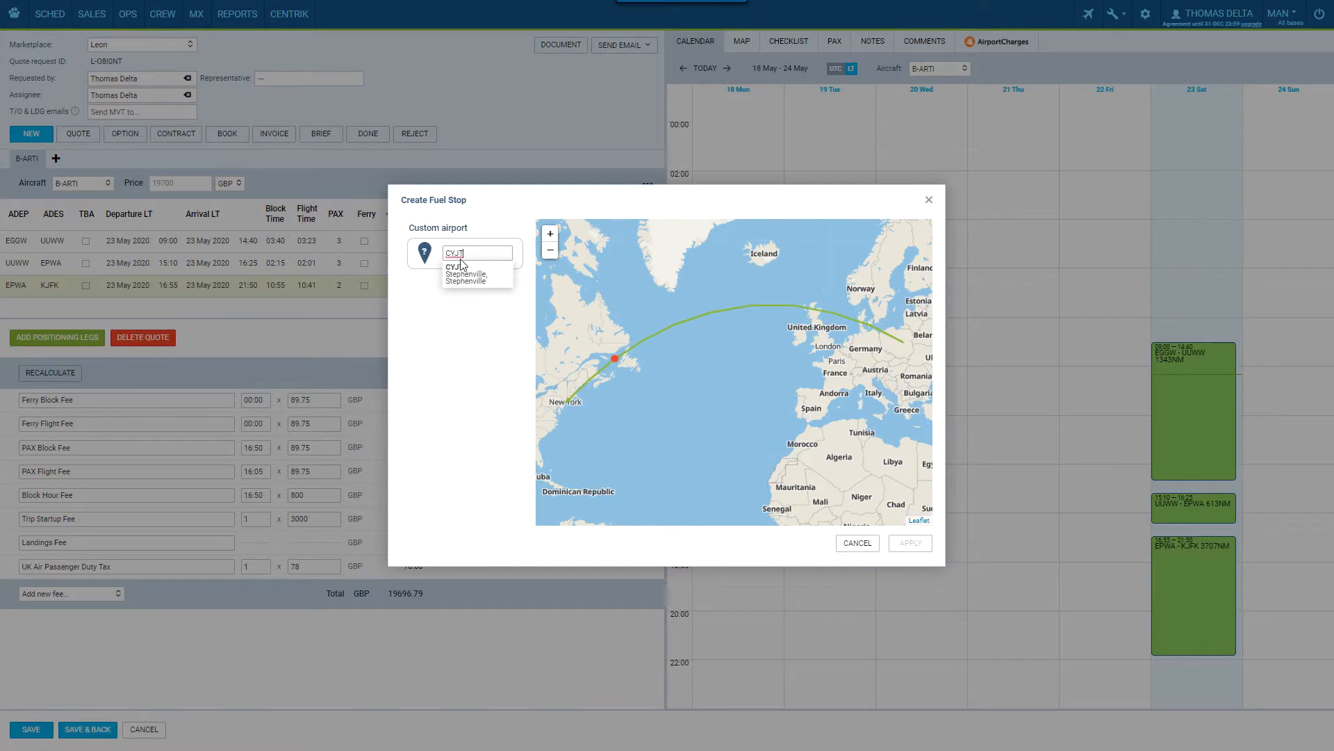
left_click(458, 278)
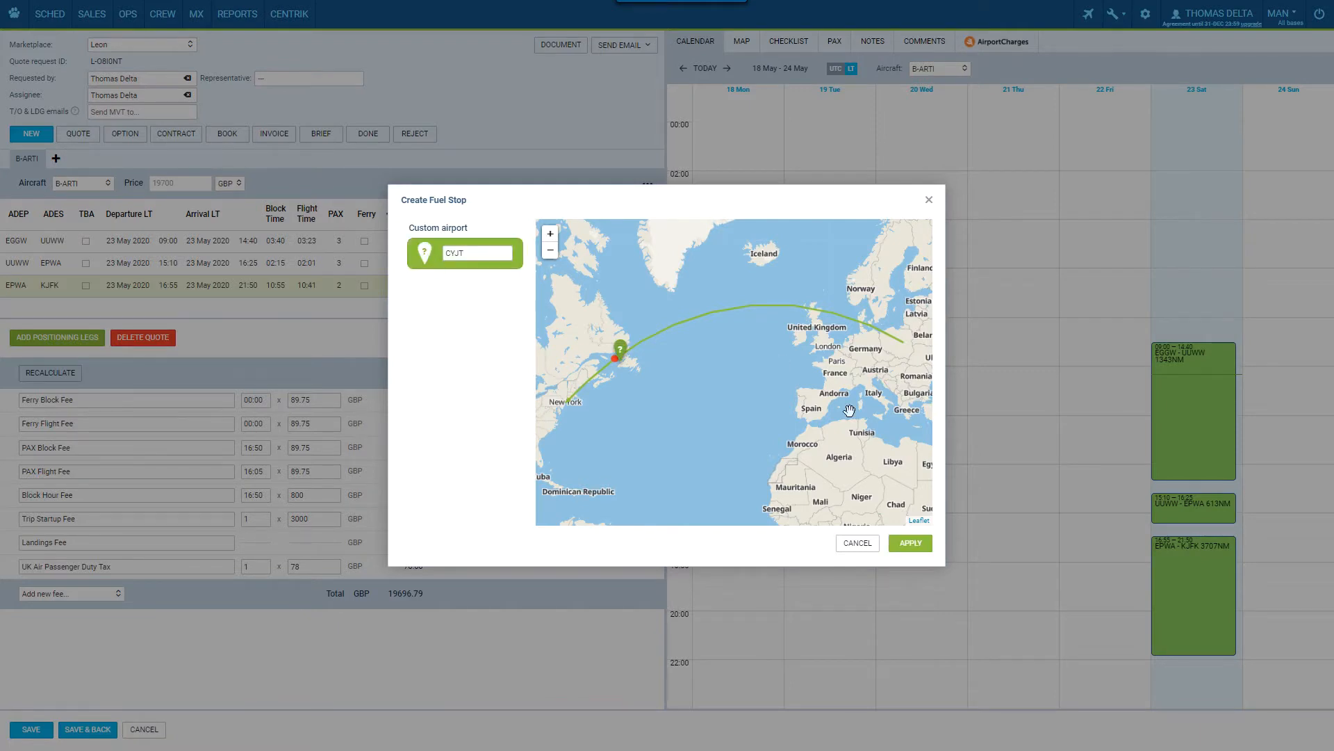
left_click(913, 543)
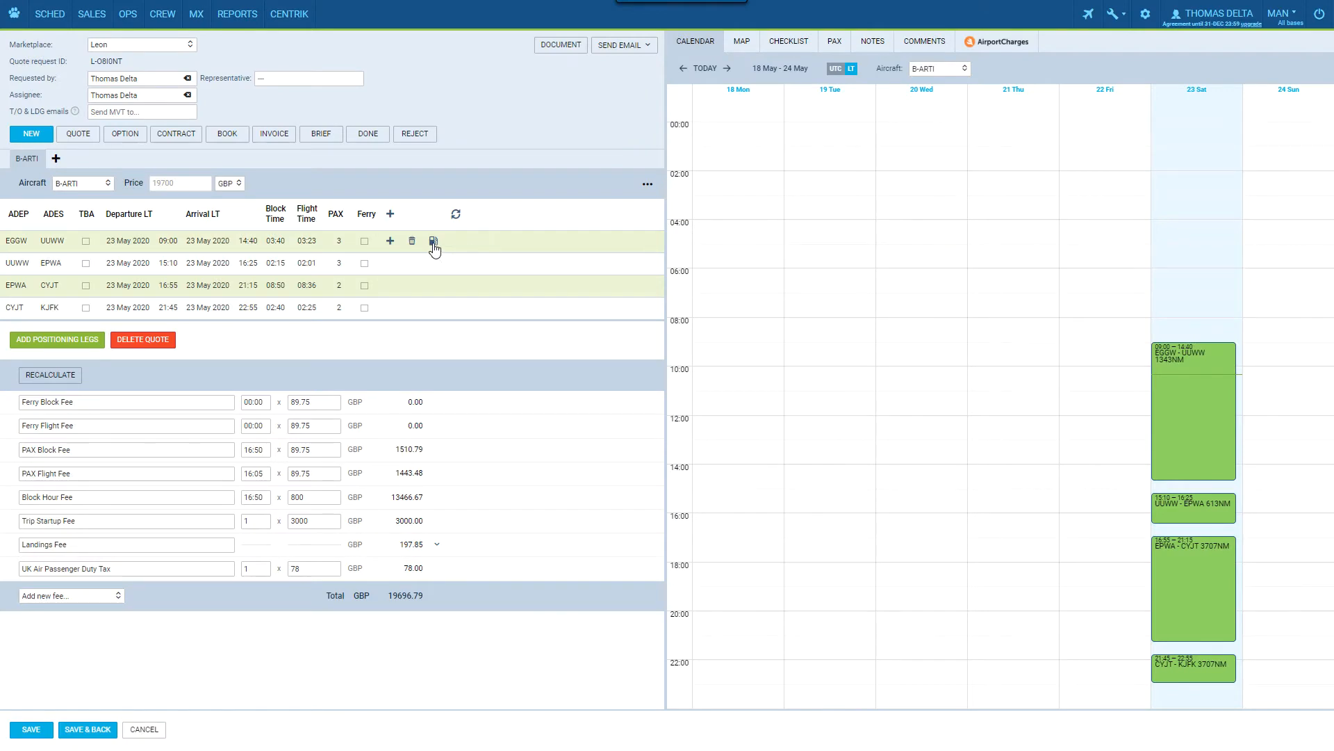
left_click(433, 241)
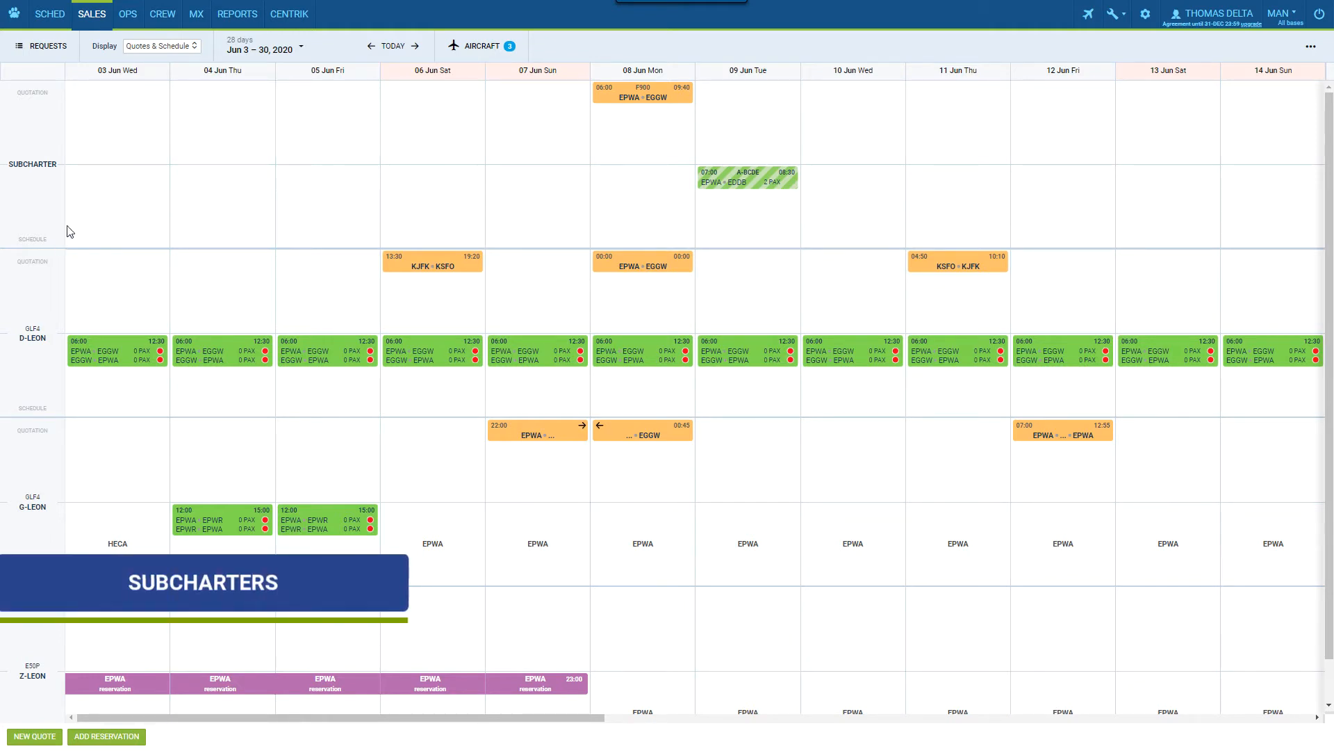
- Review the 8 June EPWA–EGGW subcharter quote's subcharter details, its leg's handling agents and the Flight Quotation email form
left_click(624, 103)
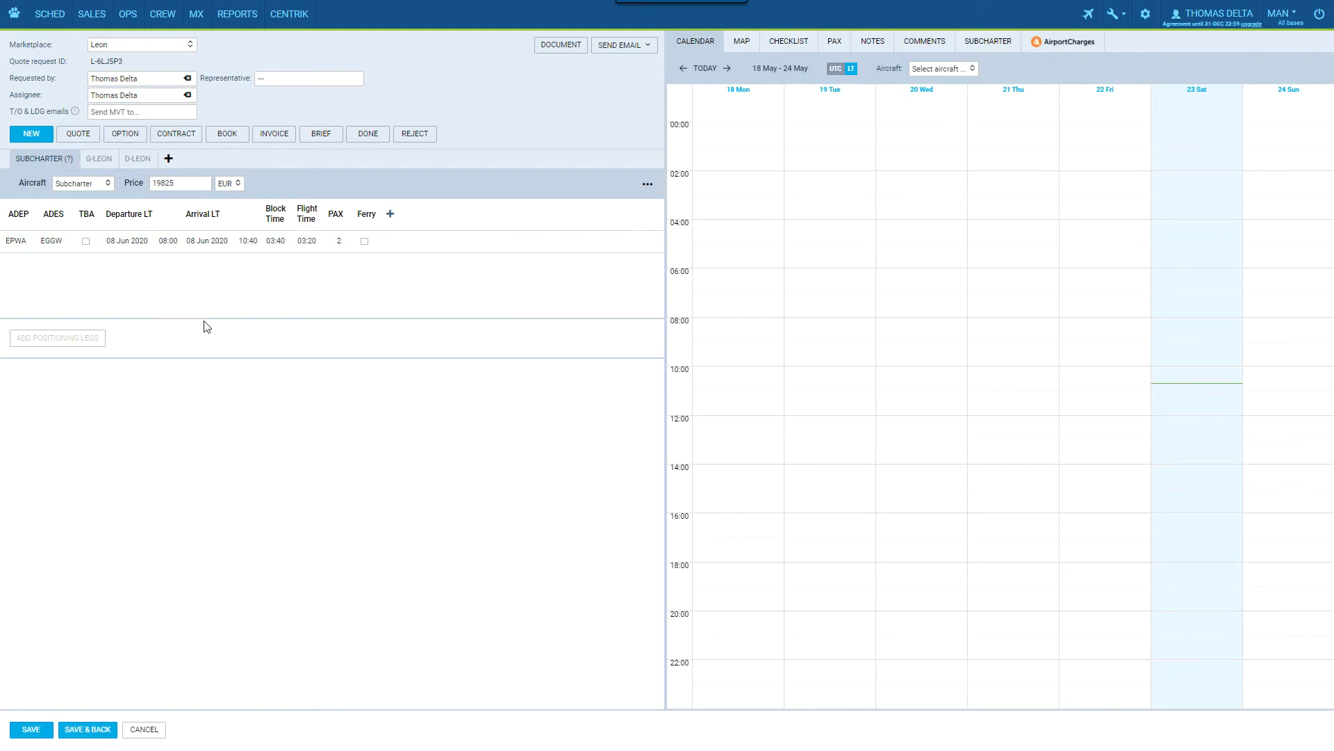
left_click(1005, 46)
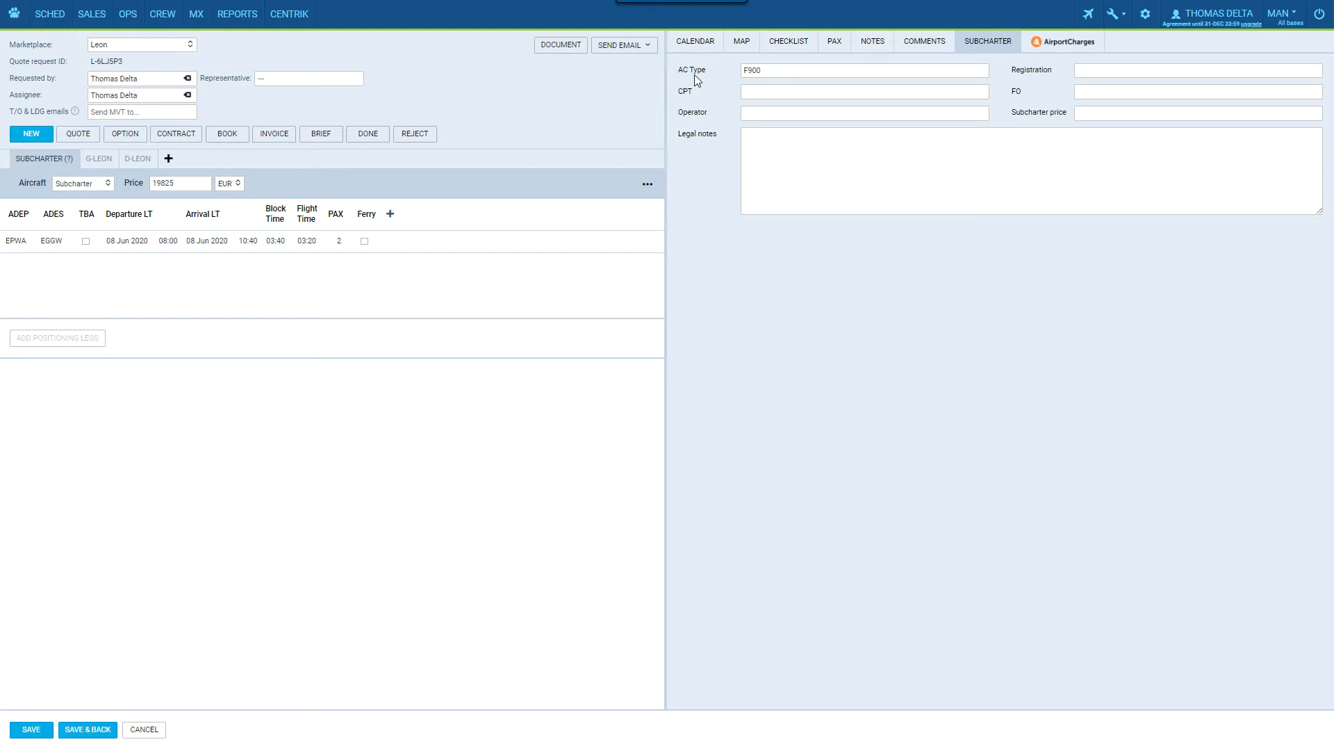
left_click(569, 244)
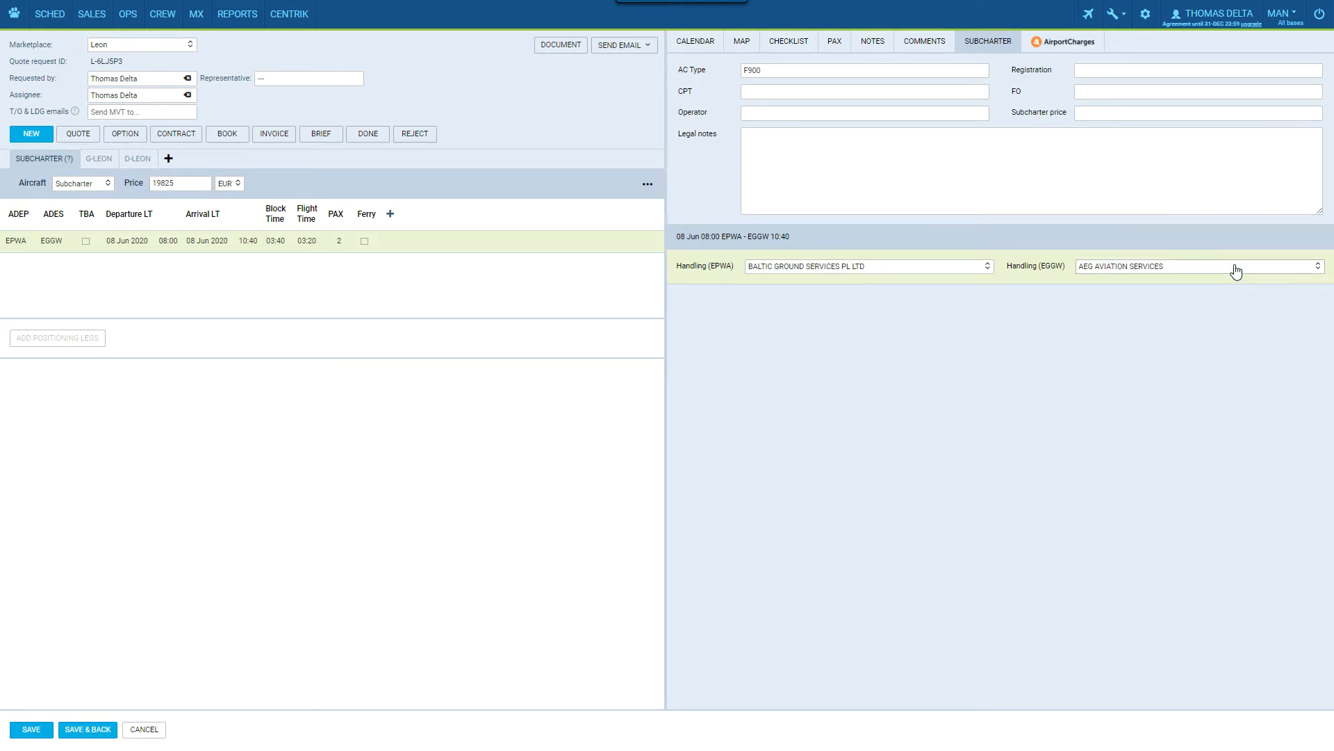
left_click(78, 136)
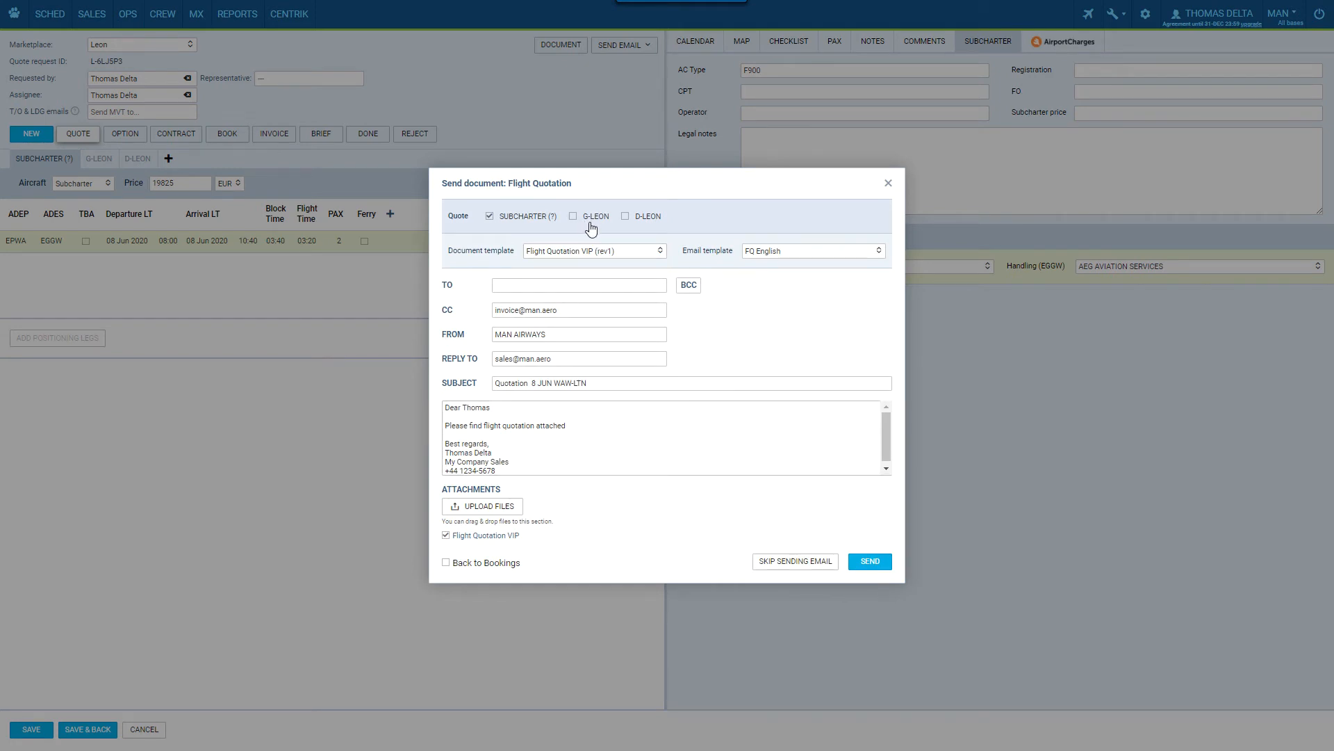
left_click(888, 183)
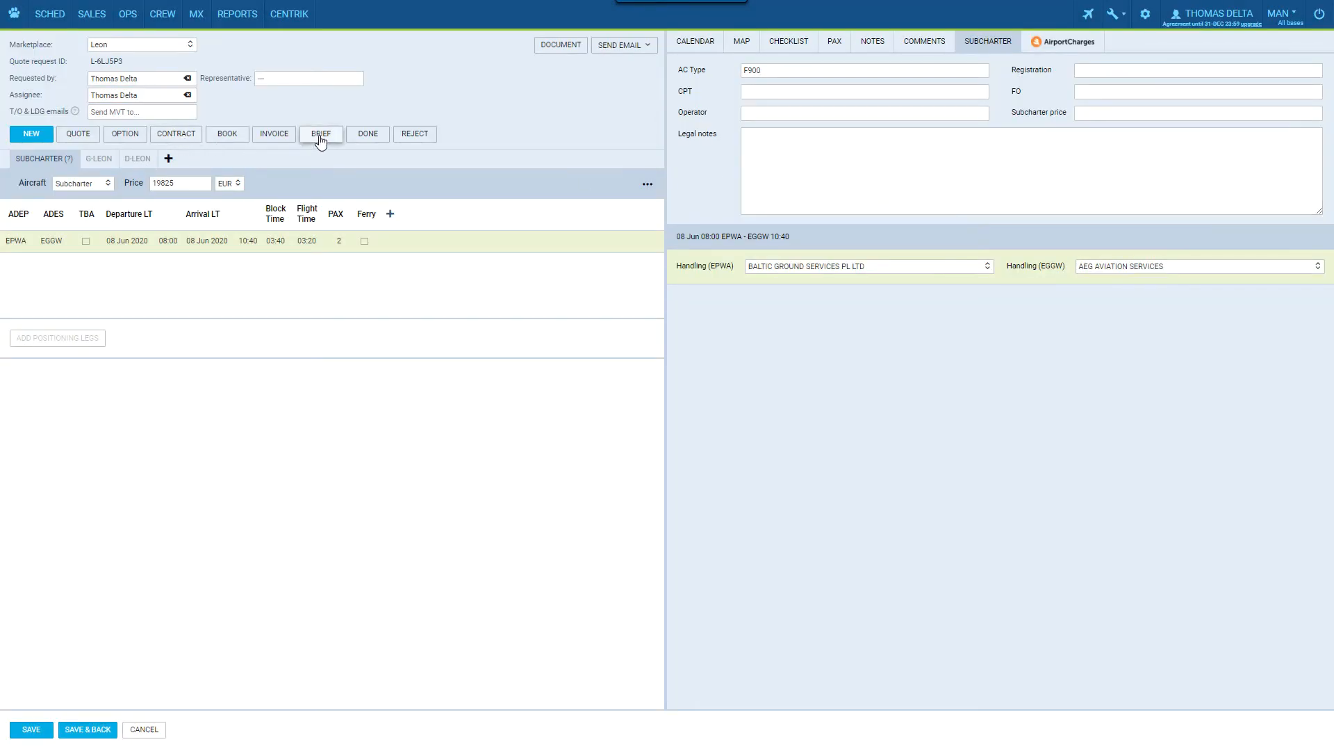
- Filter the document templates by Charter Agreement (subcharter) and open the Flight Brief (subcharter) – English email template
left_click(1146, 14)
left_click(680, 125)
left_click(131, 68)
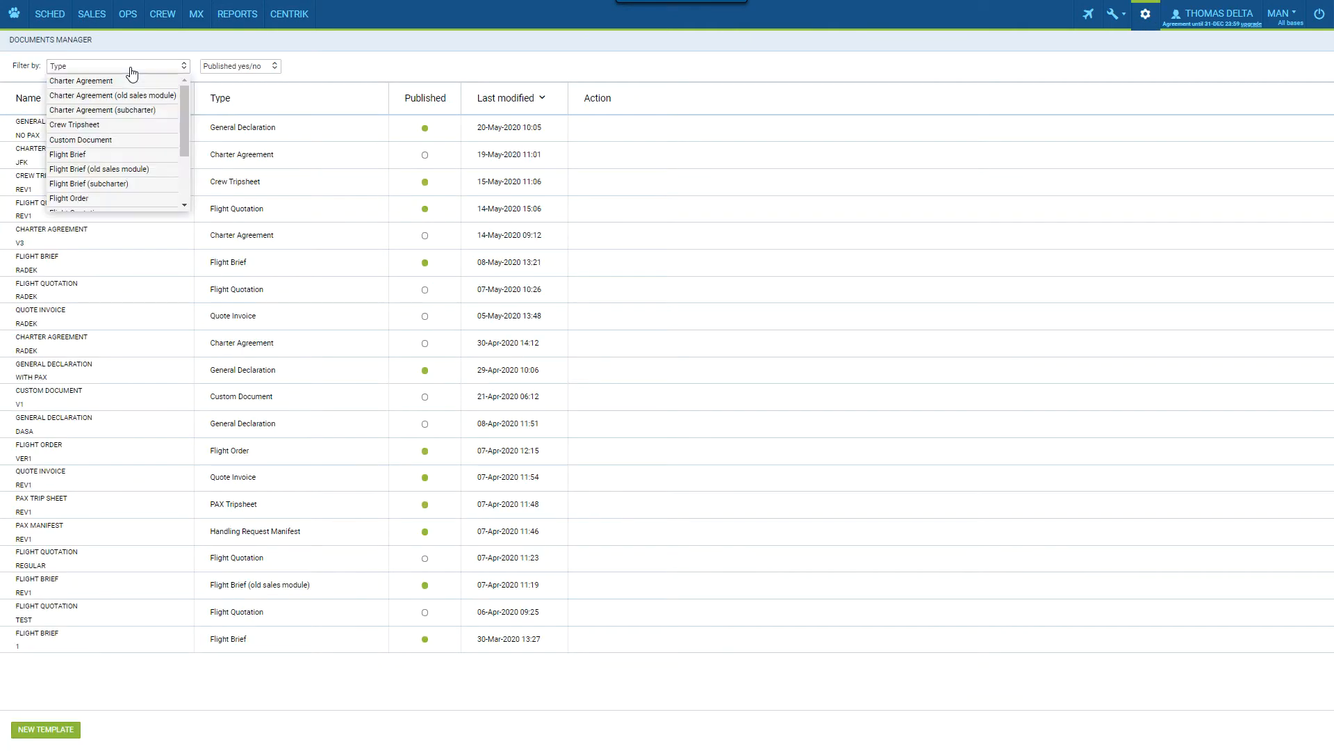
left_click(114, 112)
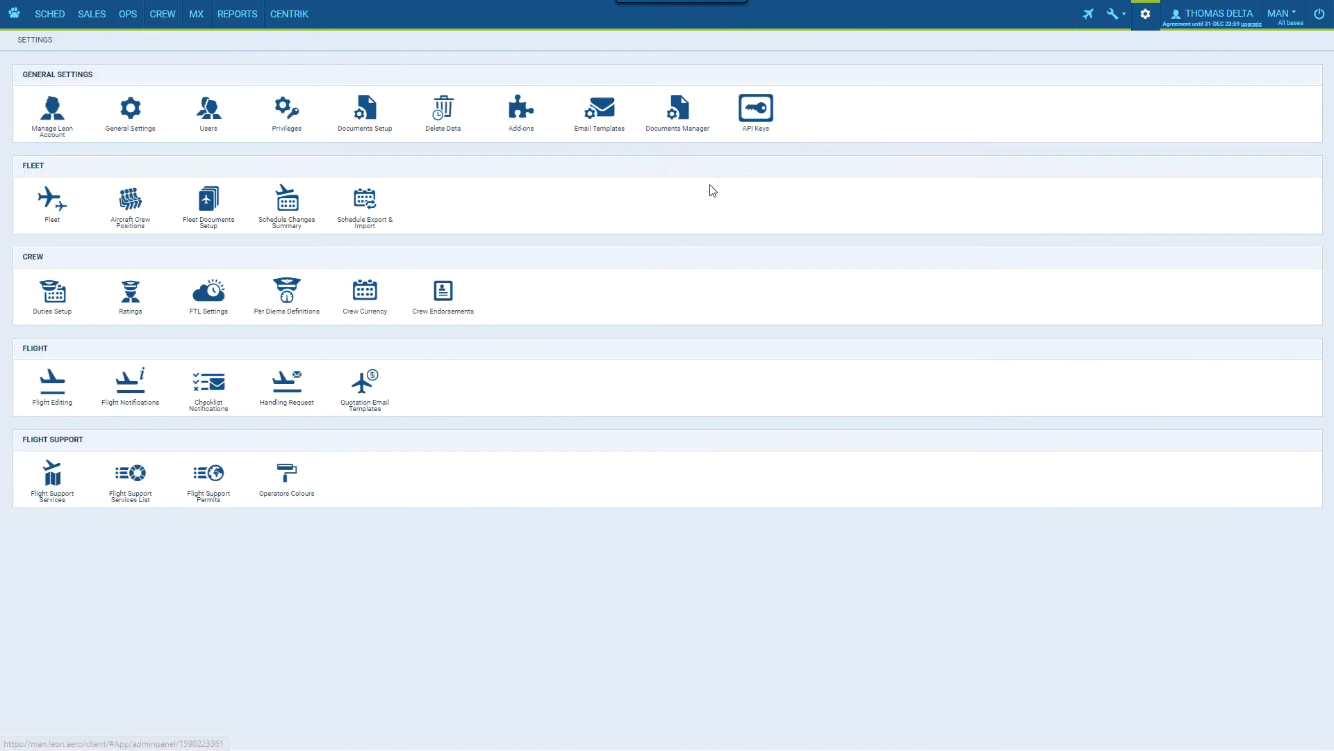
left_click(599, 110)
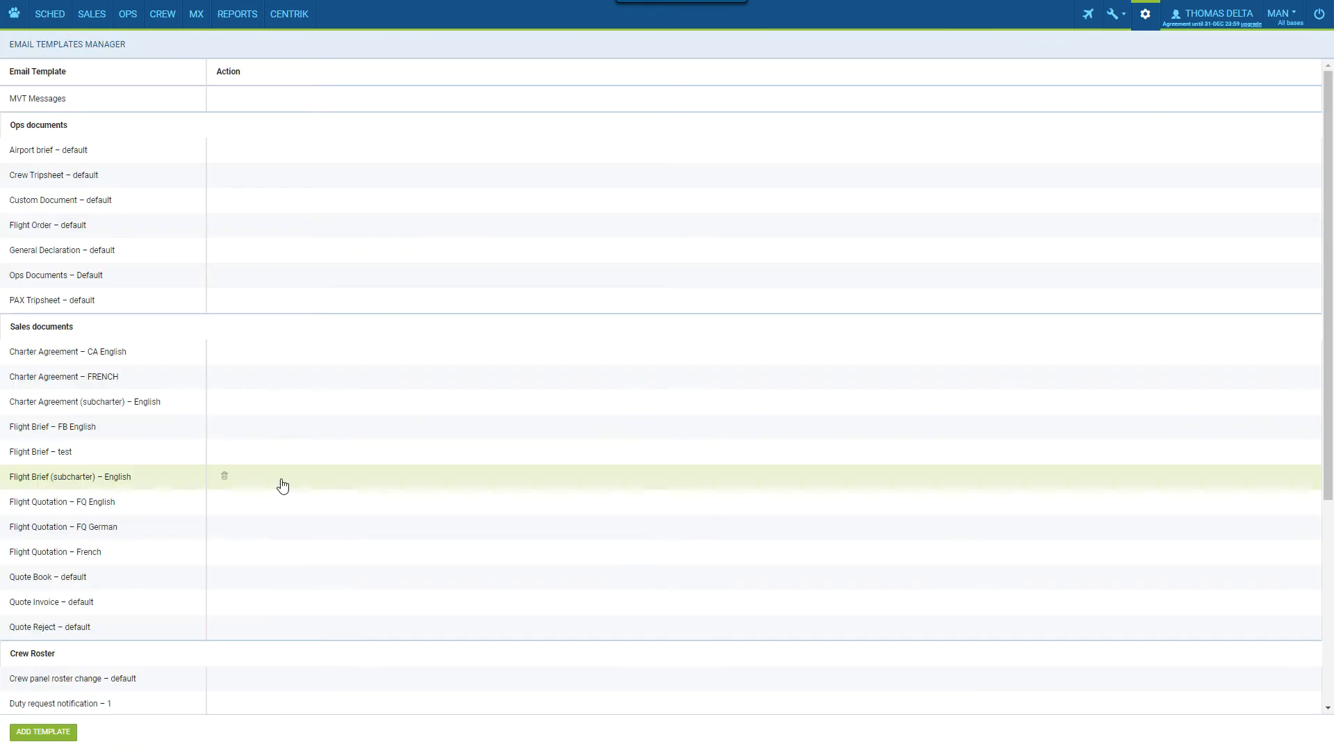
left_click(279, 475)
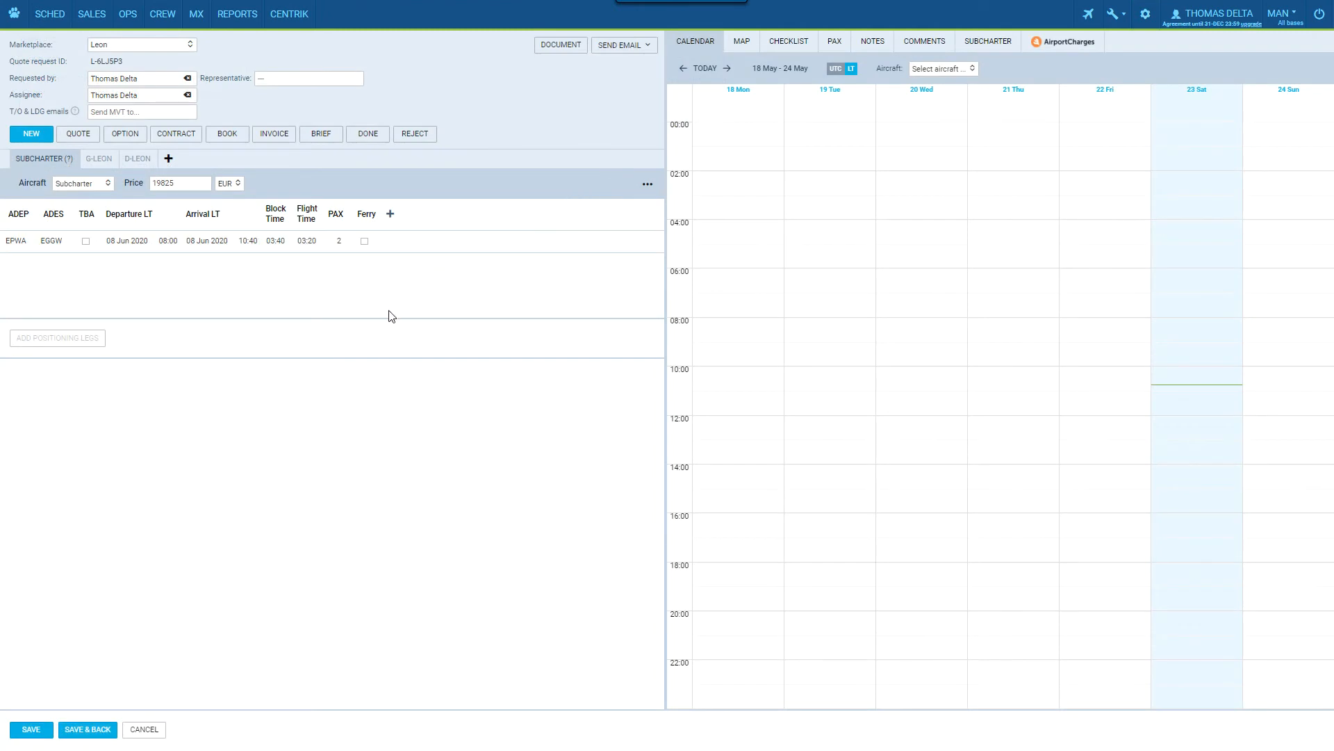
- Send the Flight Quotation covering the subcharter, G-LEON and D-LEON quotes to the recipient's email address
left_click(82, 138)
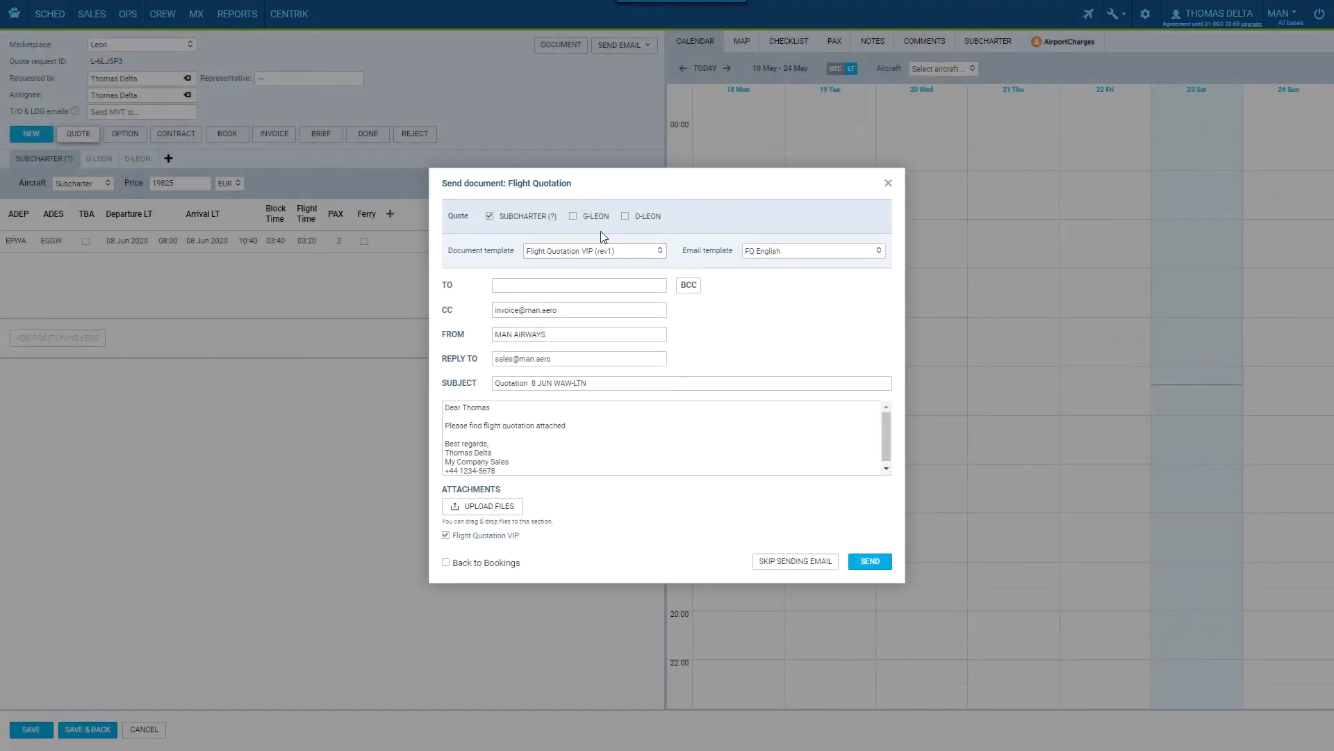
left_click(578, 216)
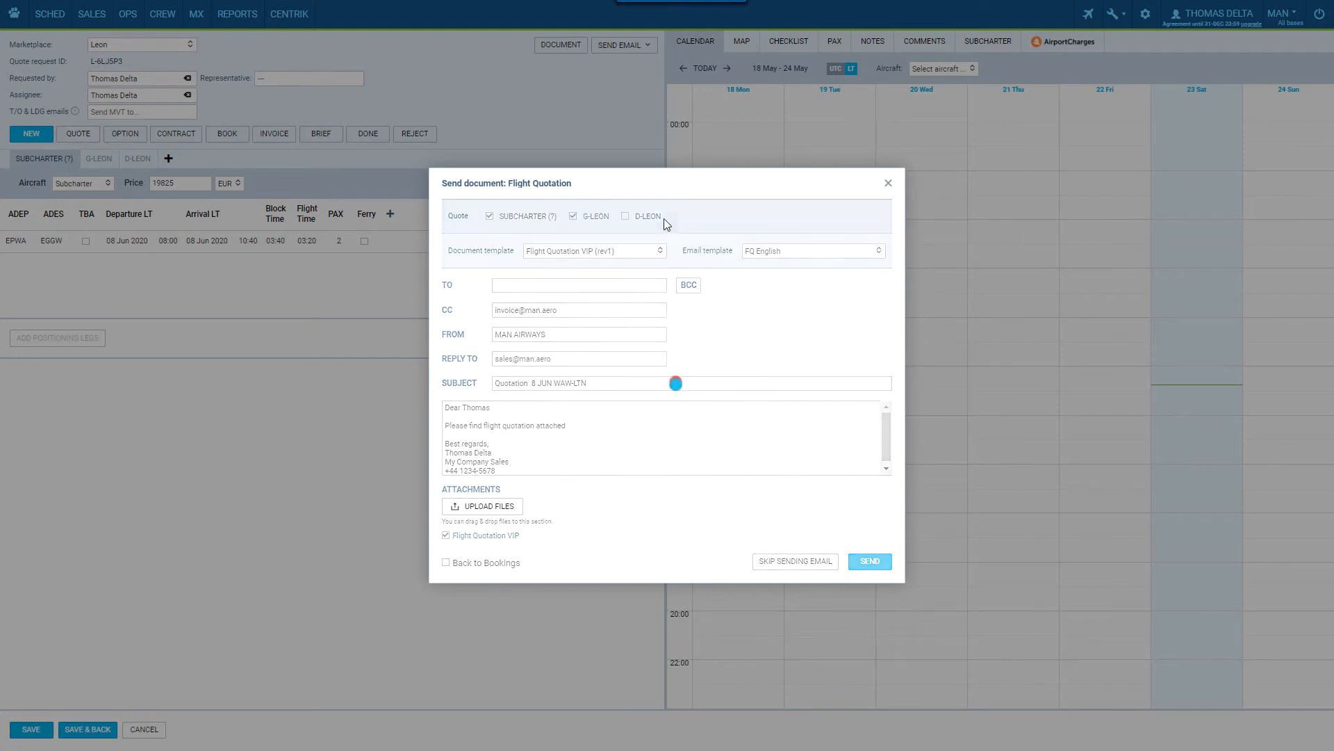
left_click(642, 218)
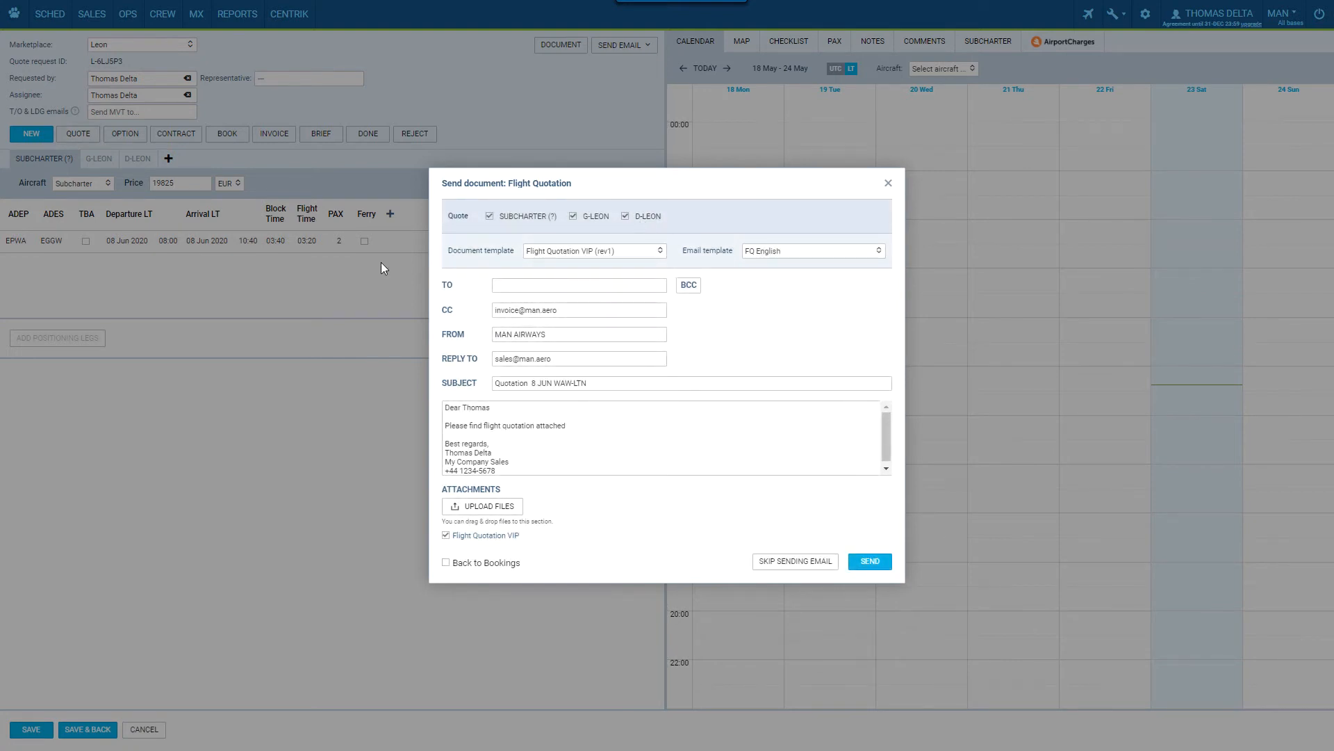
left_click(514, 284)
type("test@abc.com")
left_click(870, 561)
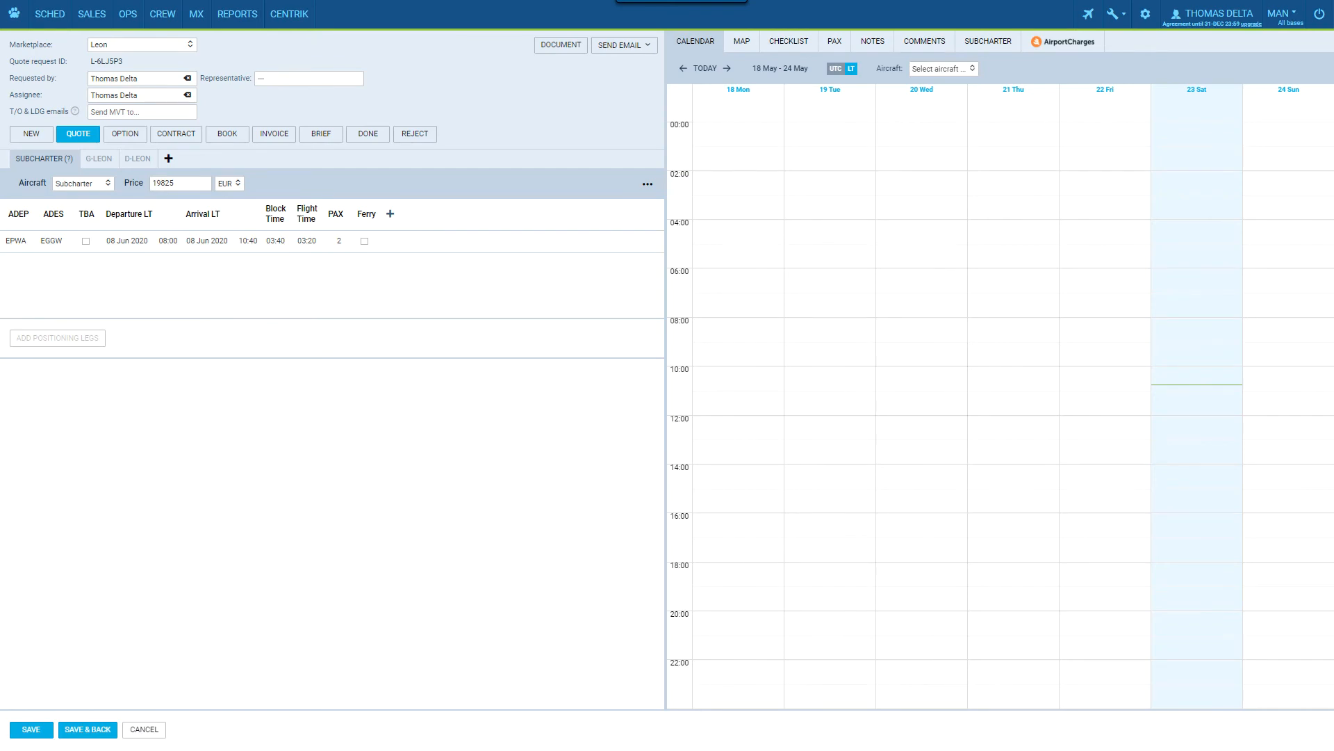
- Add a 300 EUR Discount fee and a 3% PAX Block Fee discount to the G-LEON aircraft fees, and save them
left_click(92, 86)
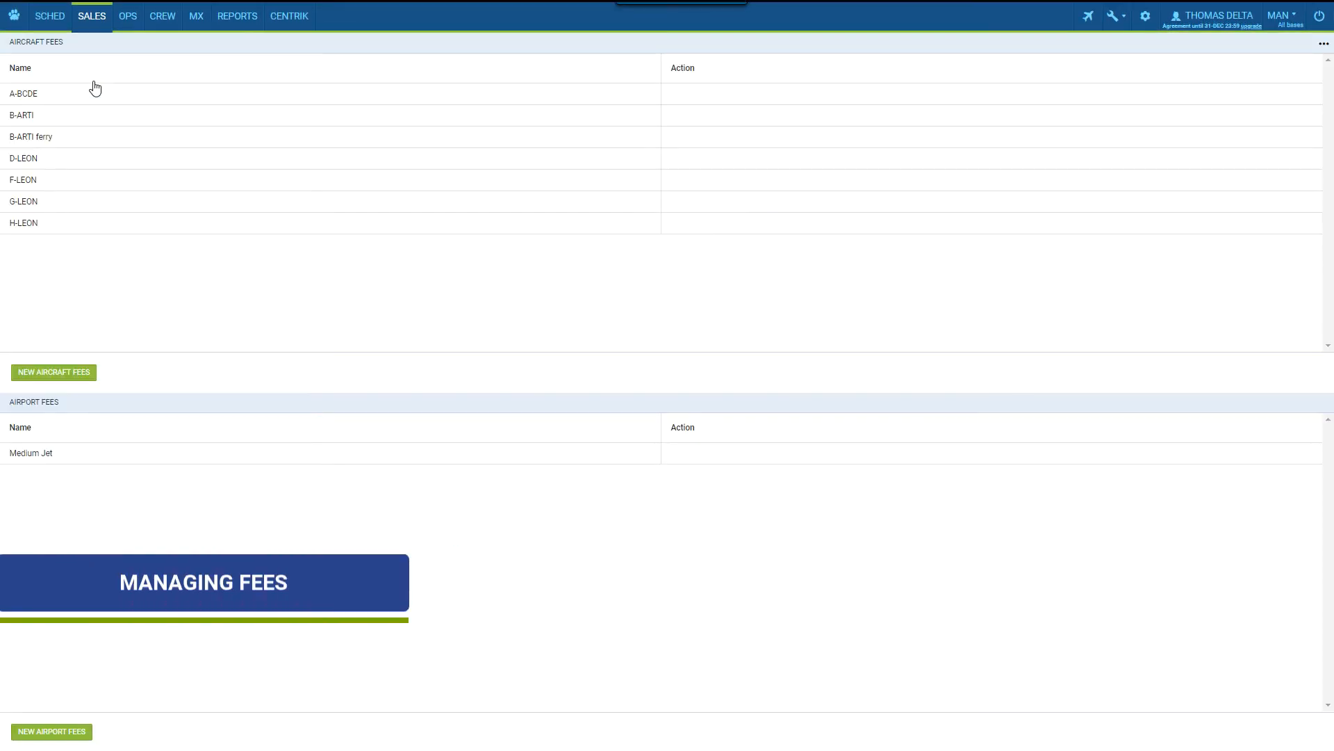
left_click(720, 206)
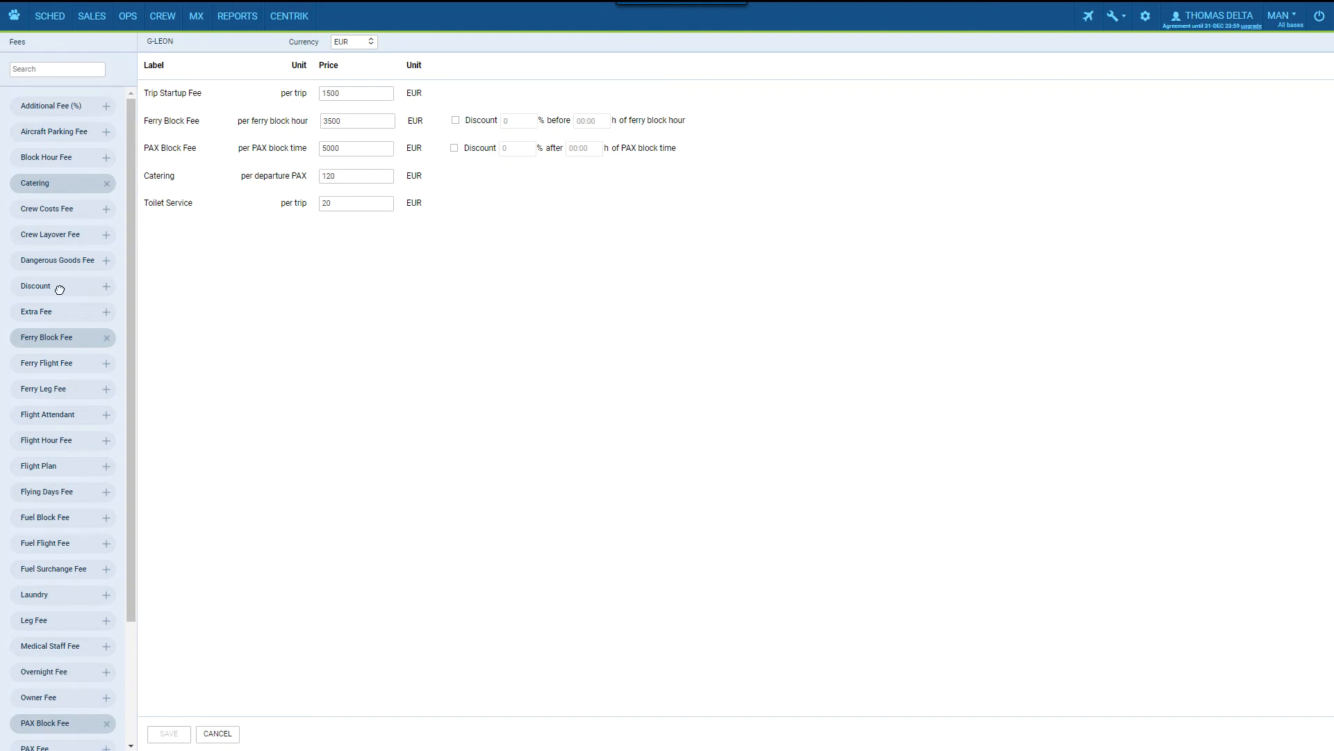
left_click_drag(60, 290, 181, 173)
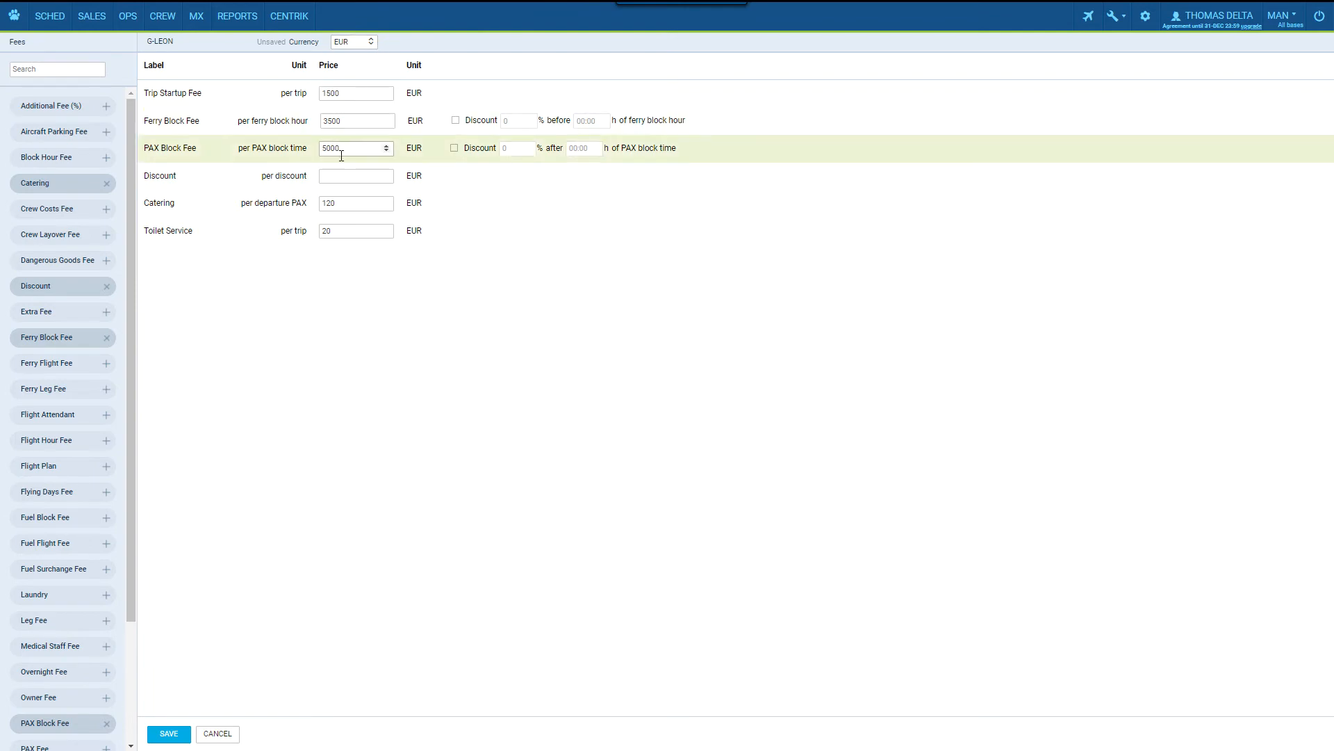
left_click(341, 178)
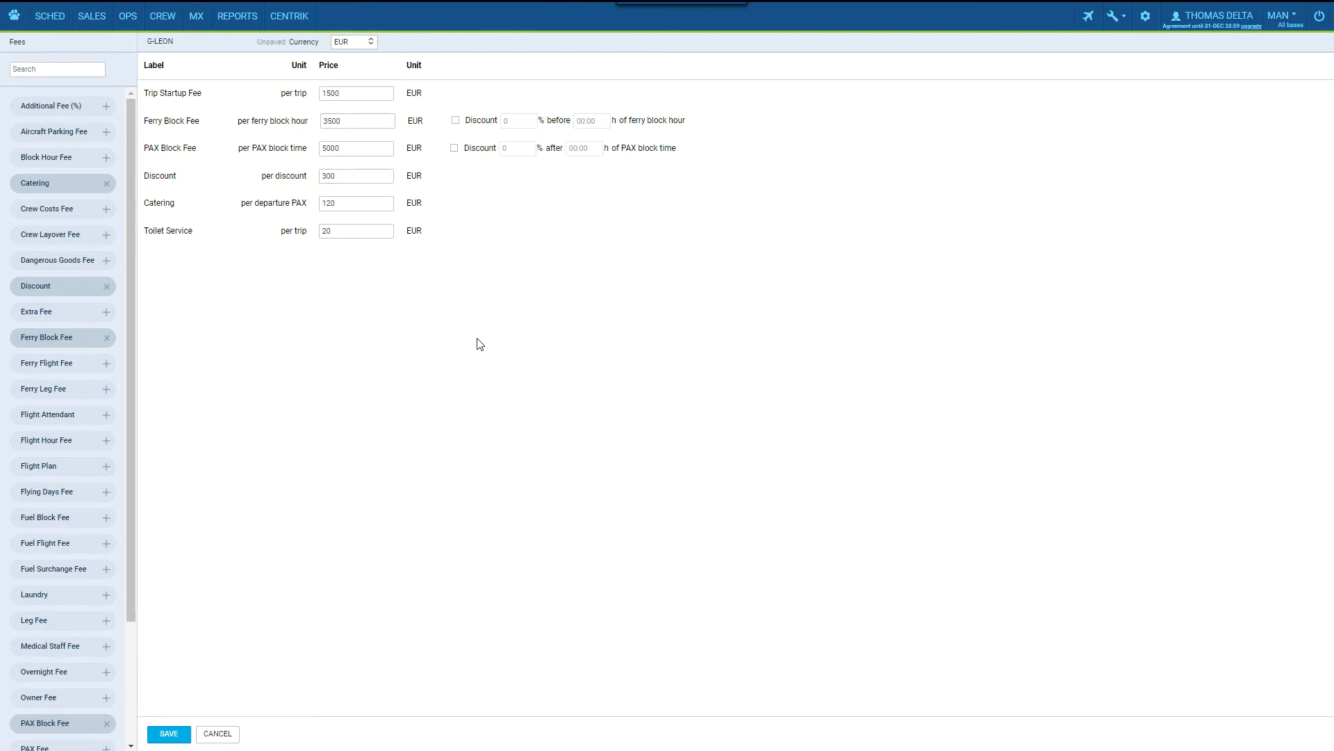
left_click(455, 148)
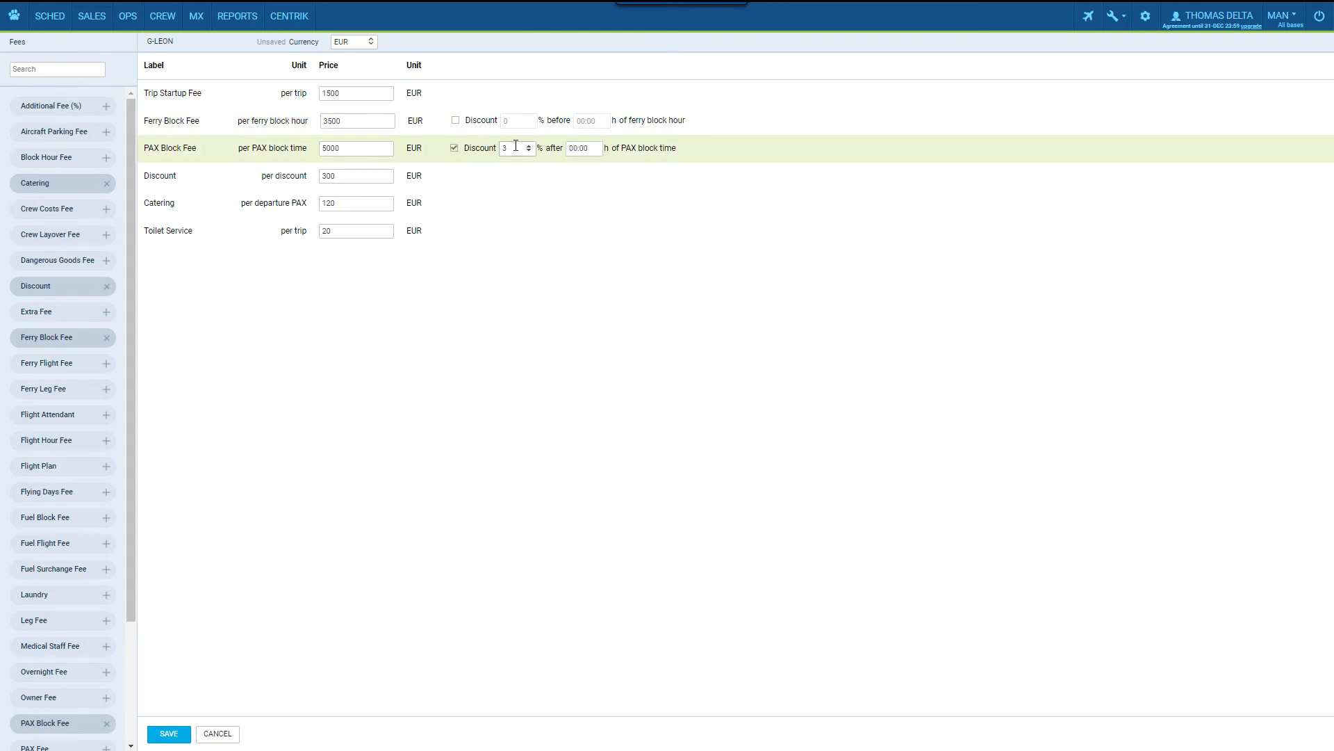
left_click(169, 733)
- Open the sales calendar with the quotes and schedule
left_click(92, 16)
left_click(93, 50)
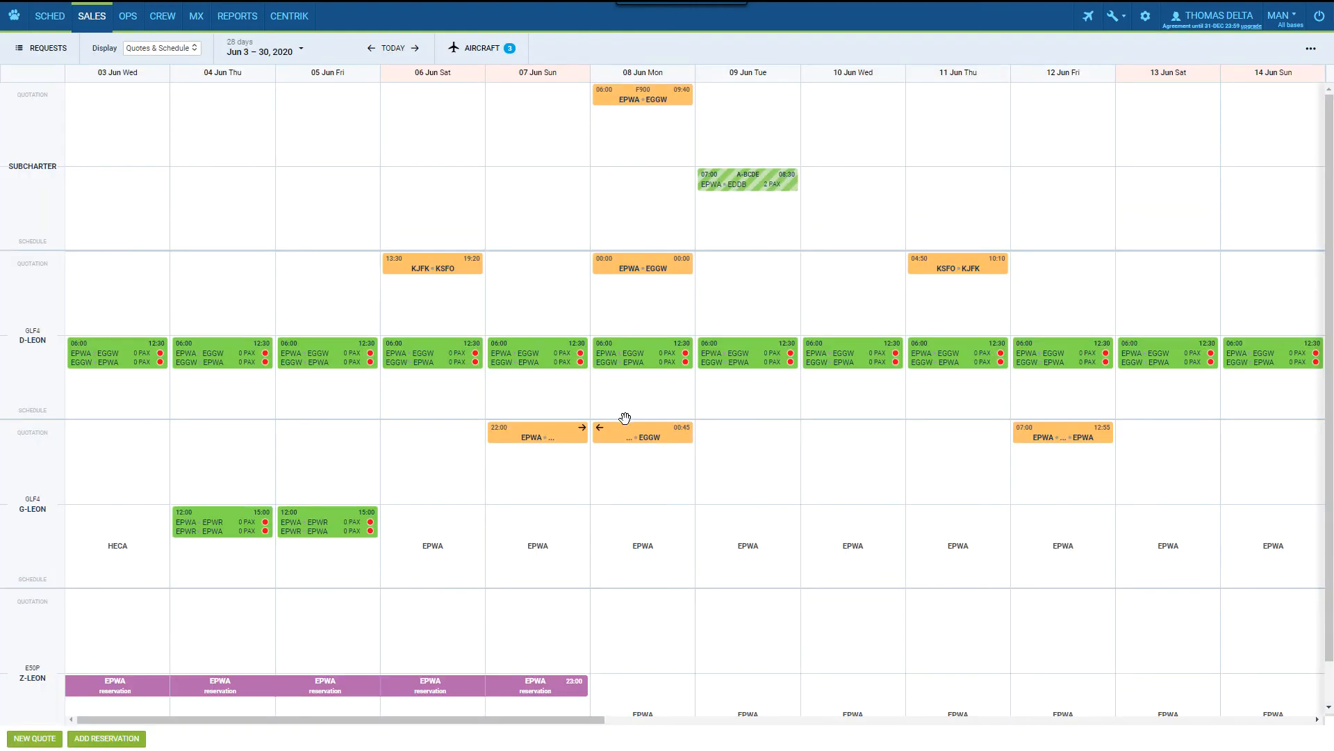
- Open the 12 June G-LEON quote from EPWA, recalculate its fees with the default G-LEON option, and save and exit the quote
left_click(1095, 437)
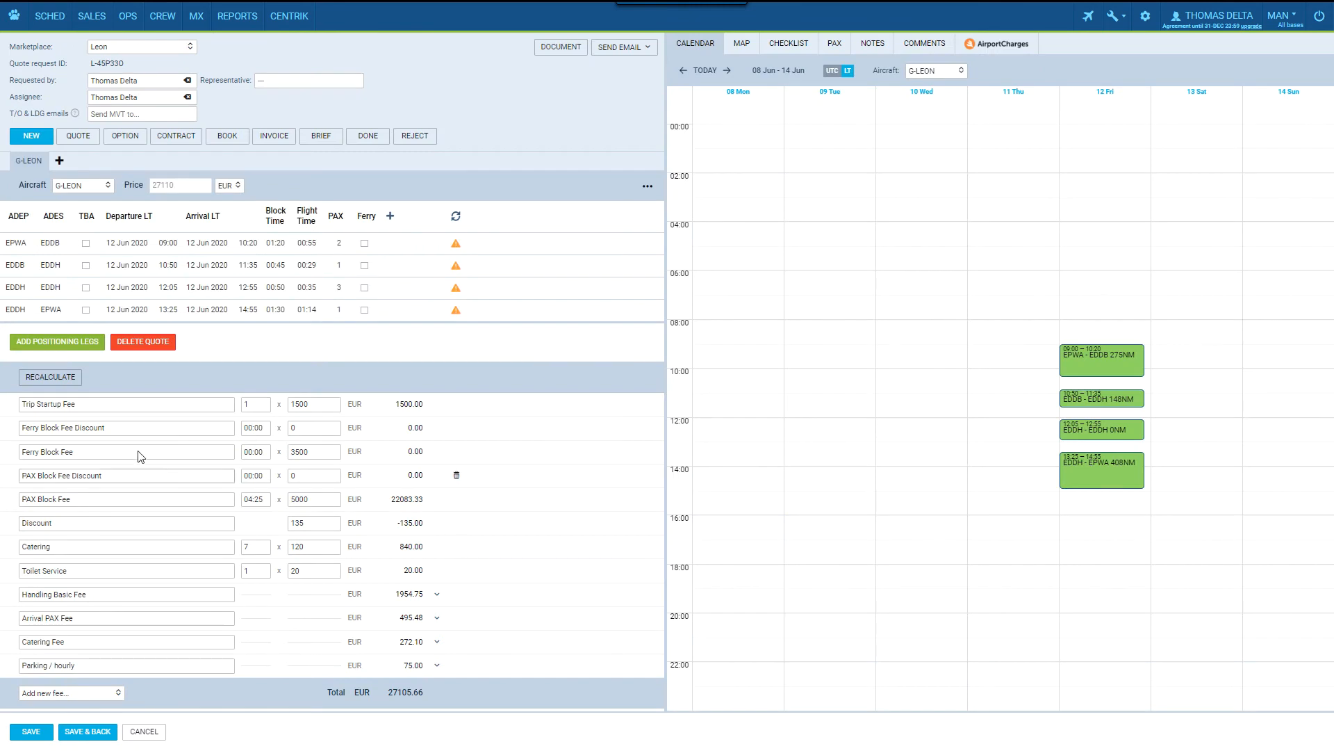
left_click(60, 383)
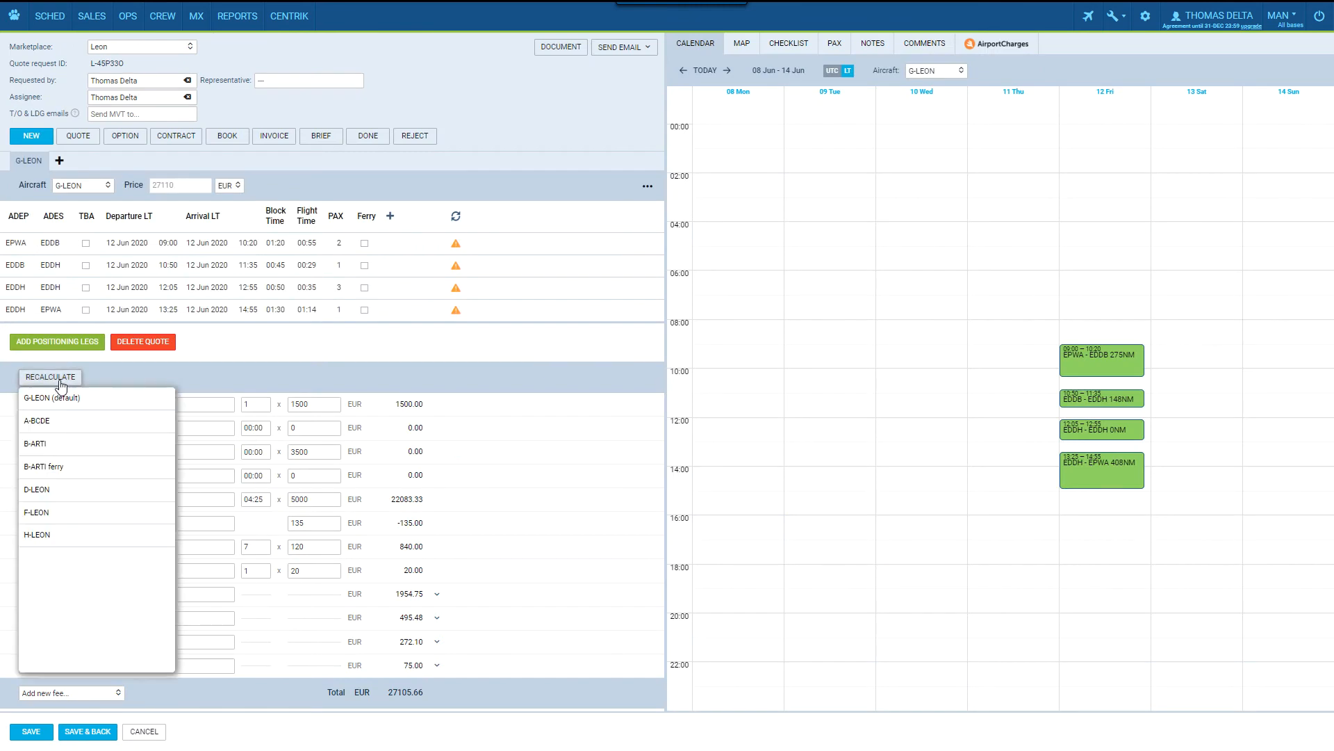
left_click(43, 406)
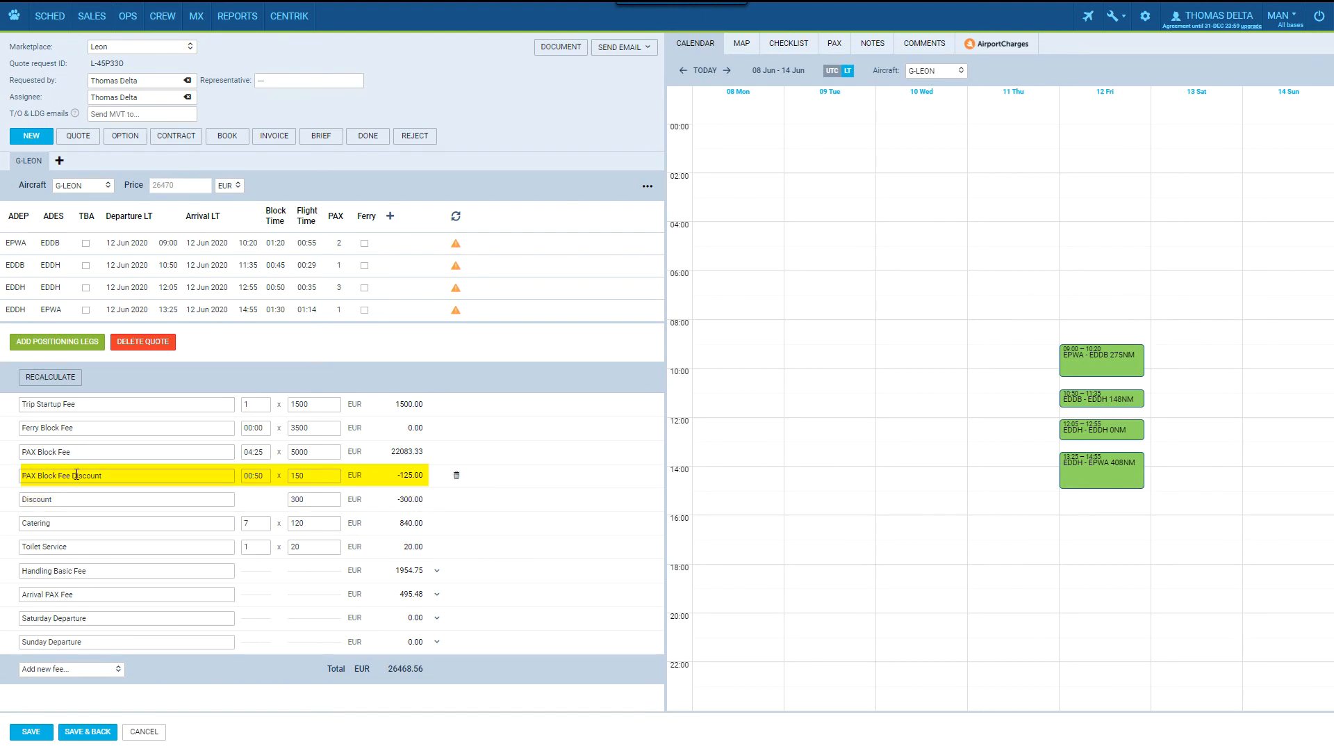
left_click(73, 734)
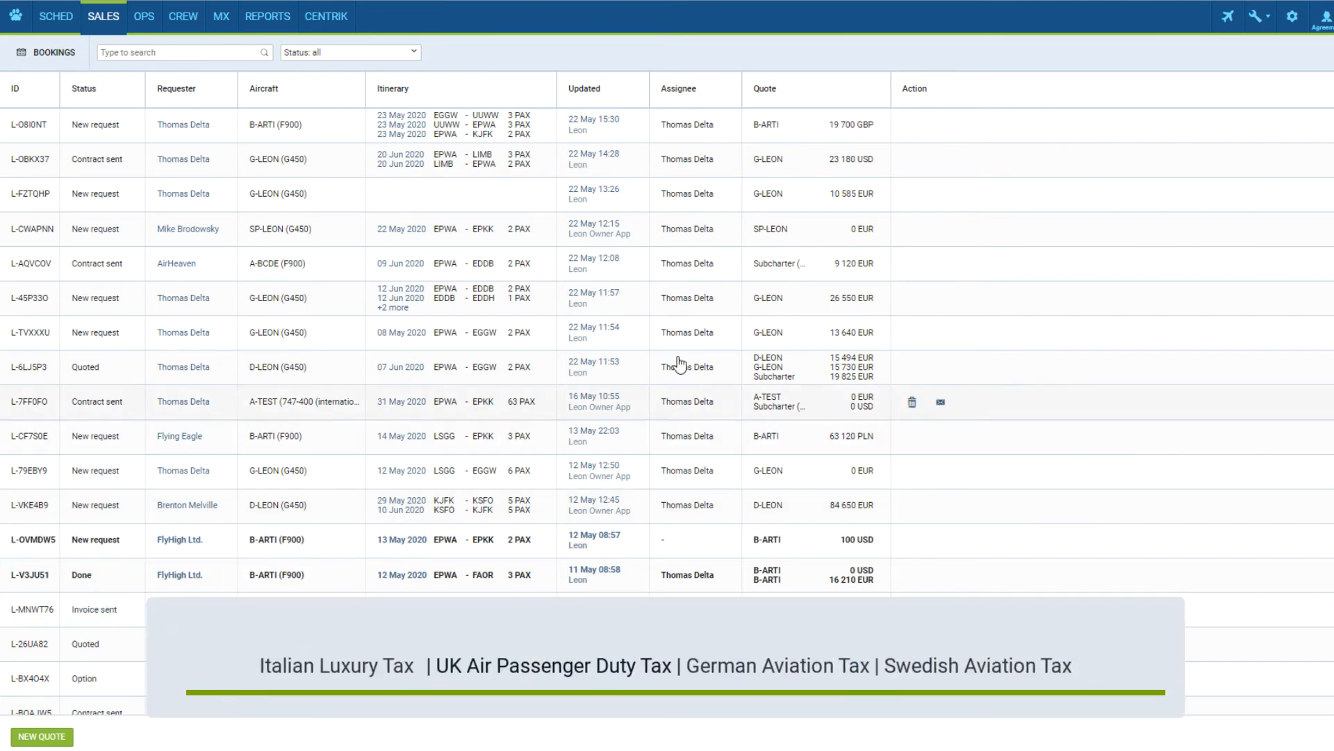
- Open the 23 May B-ARTI quote and review the passenger list of each leg: EGGW–UUWW, UUWW–EPWA and EPWA–KJFK
left_click(983, 134)
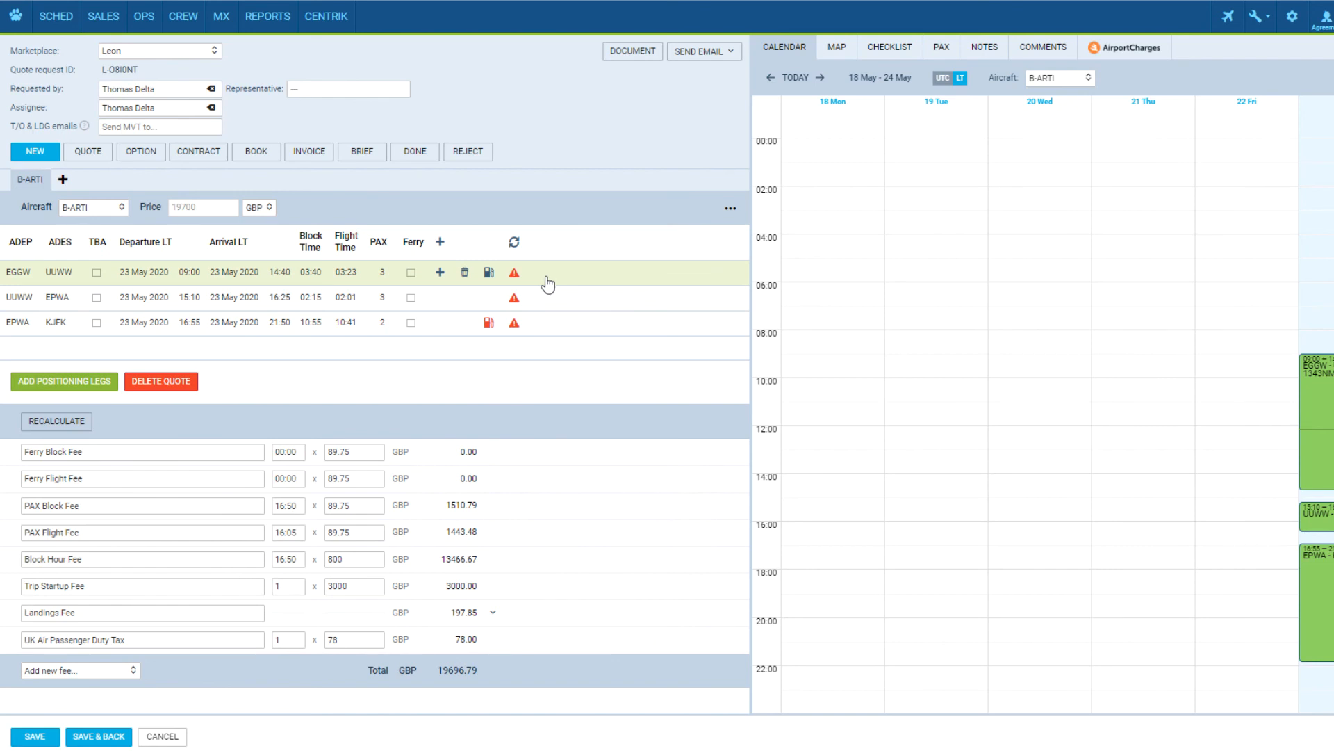
left_click(942, 47)
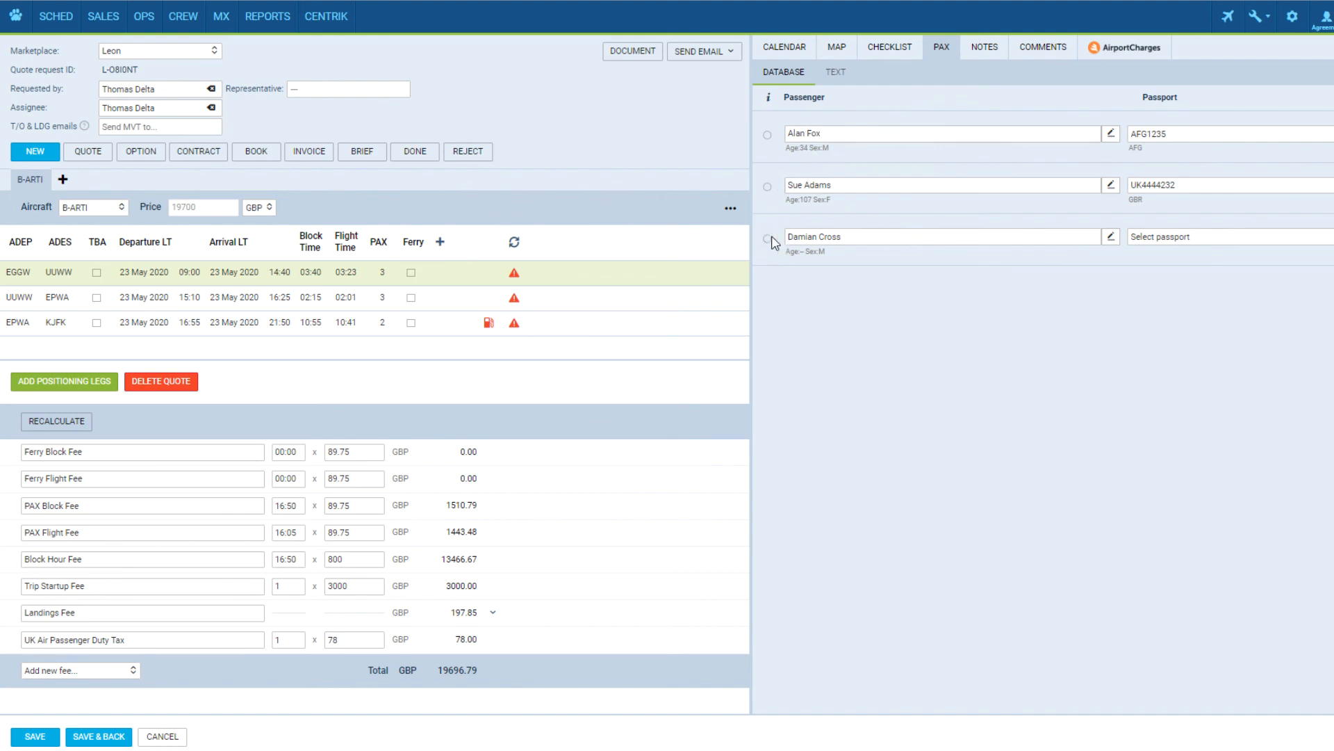
left_click(559, 305)
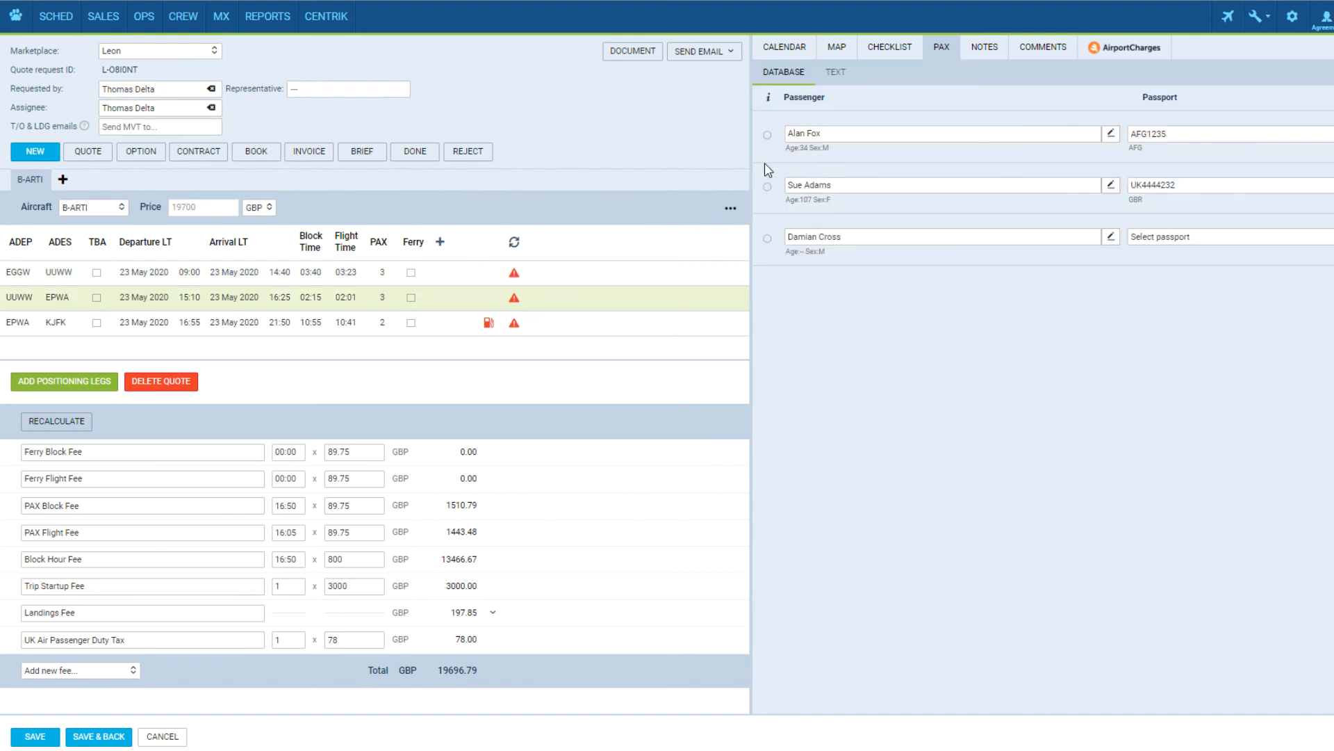
left_click(566, 332)
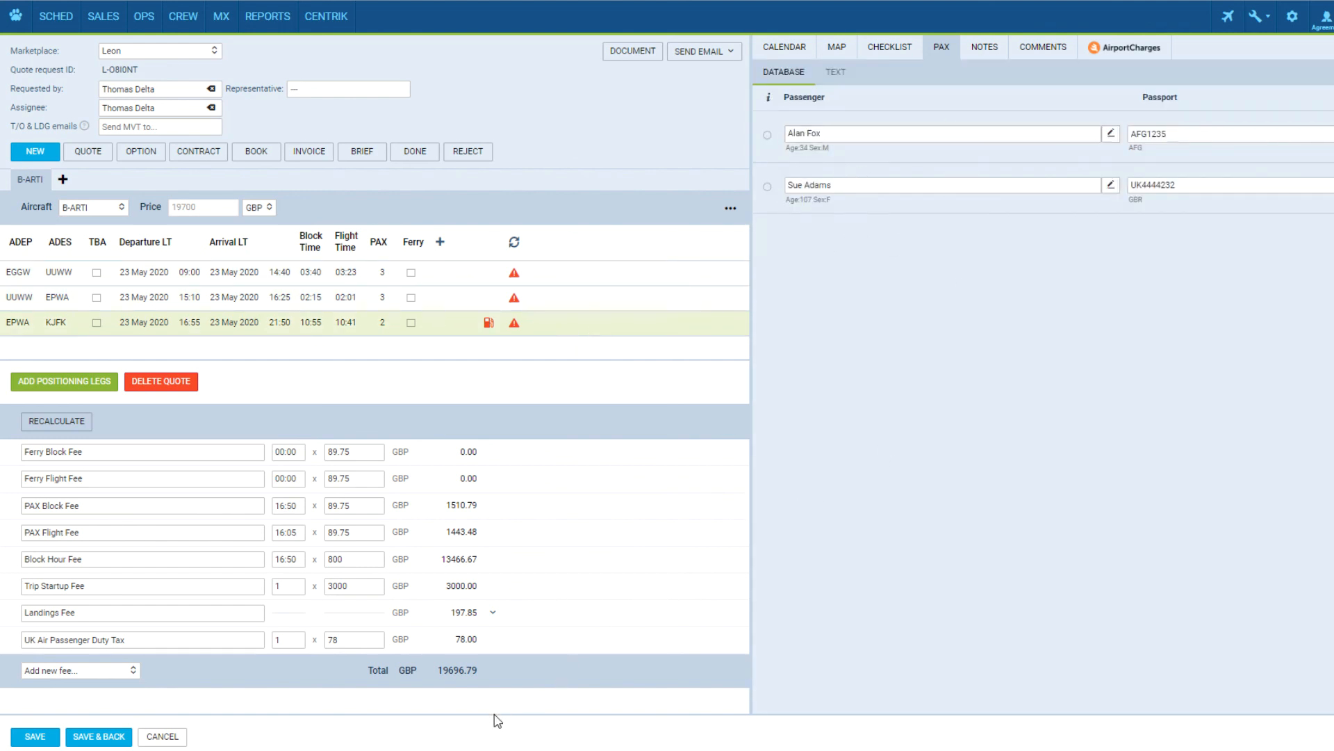
- Recalculate the B-ARTI quote's fees with the default B-ARTI option, then save and exit the quote
left_click(49, 422)
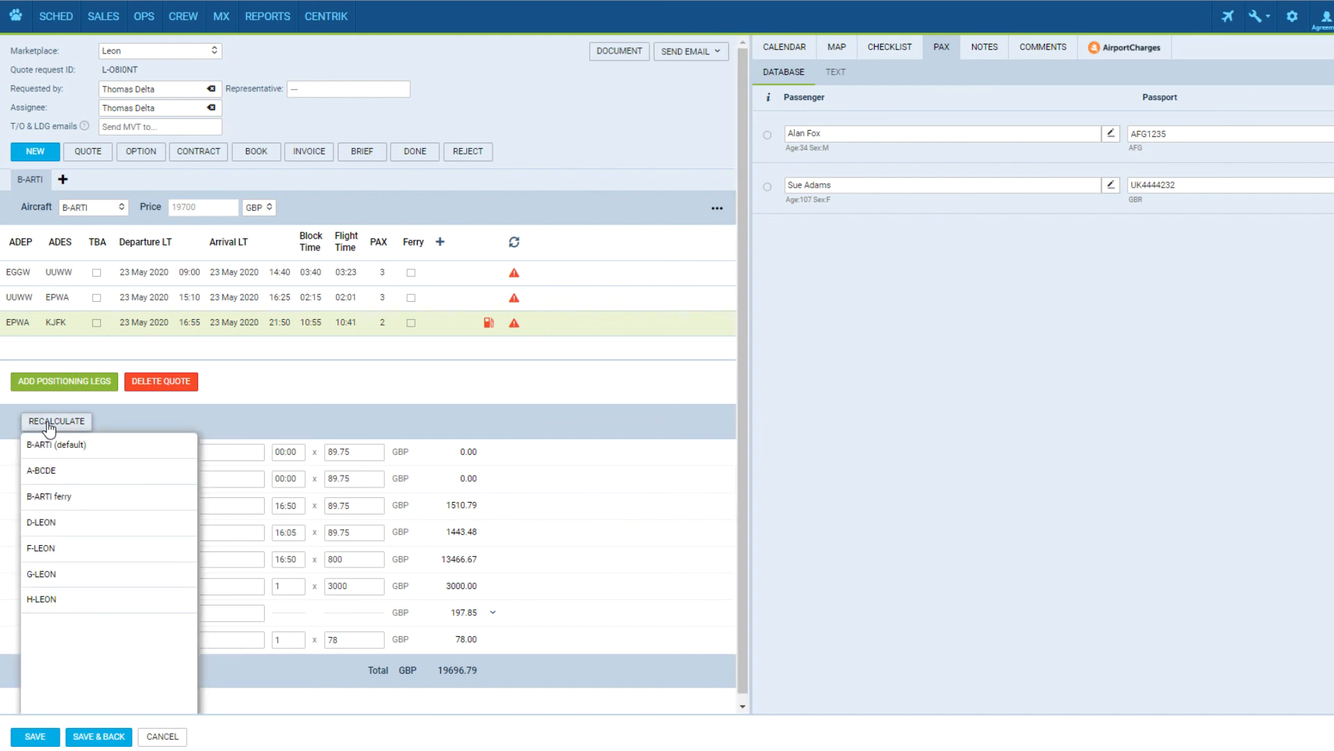
left_click(50, 446)
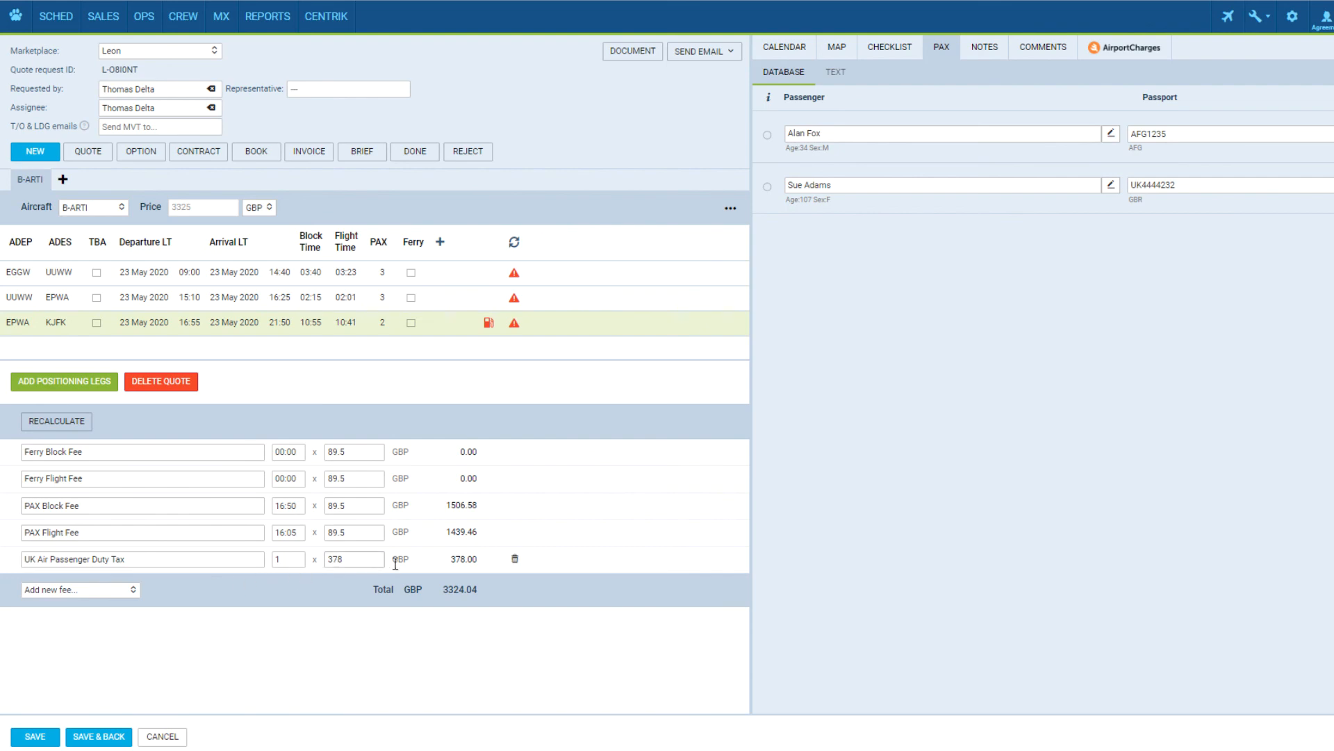
left_click(99, 737)
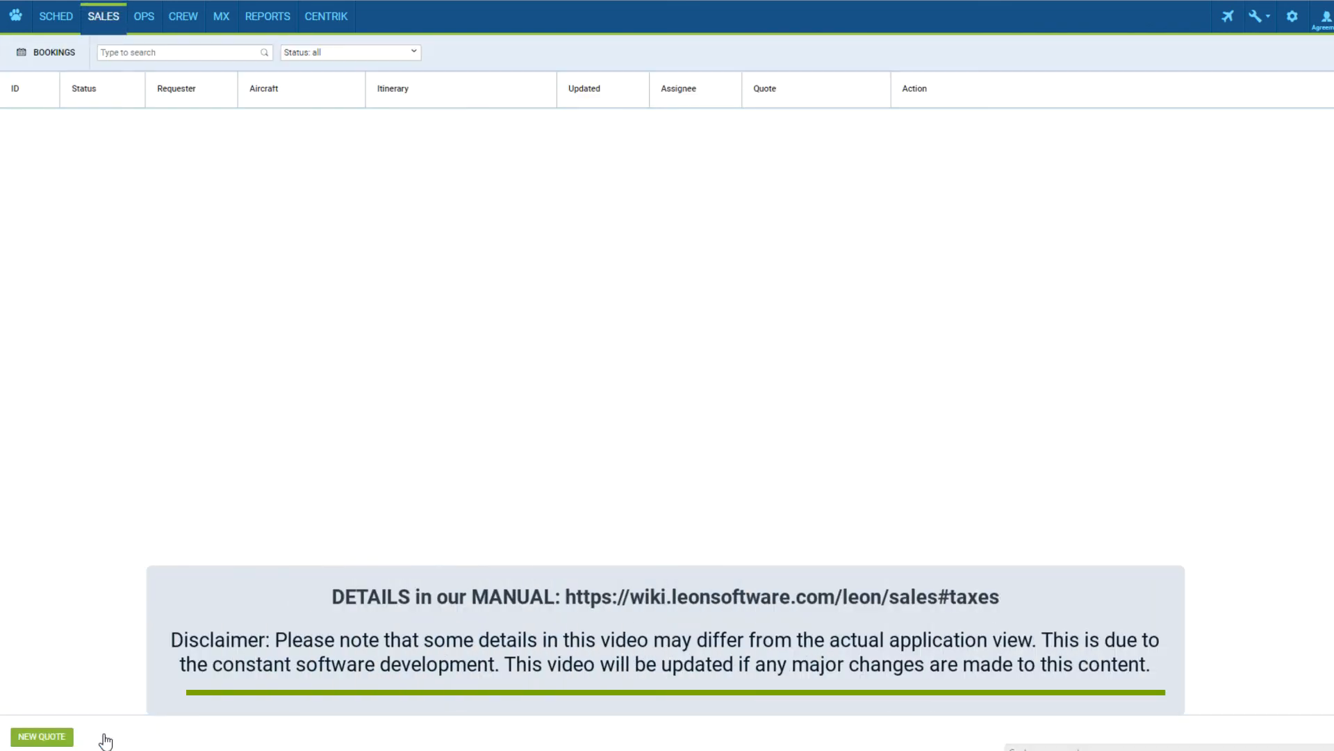